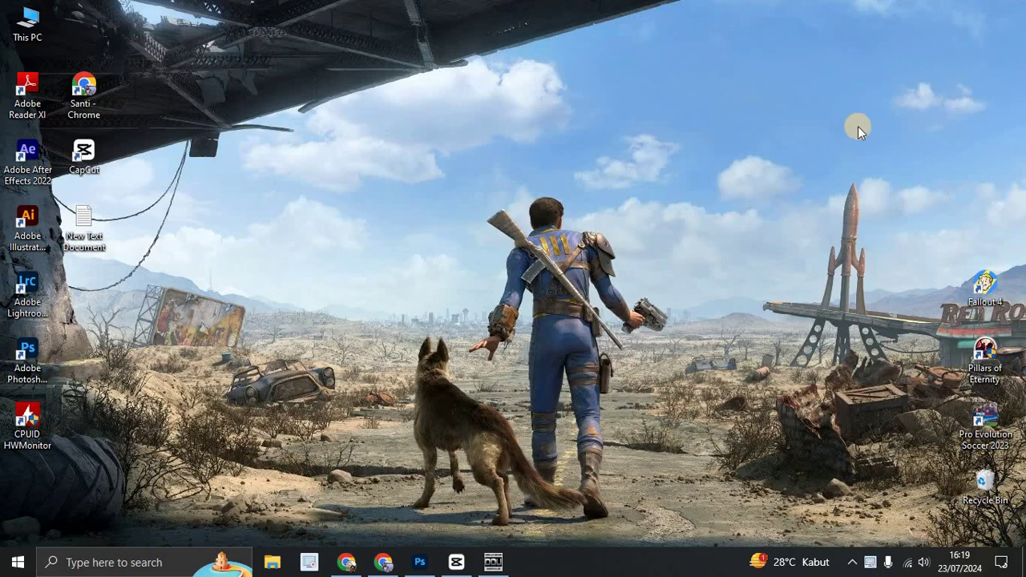
{"action": "right_click", "coordinate": [664, 121]}
{"action": "left_click", "coordinate": [415, 391]}
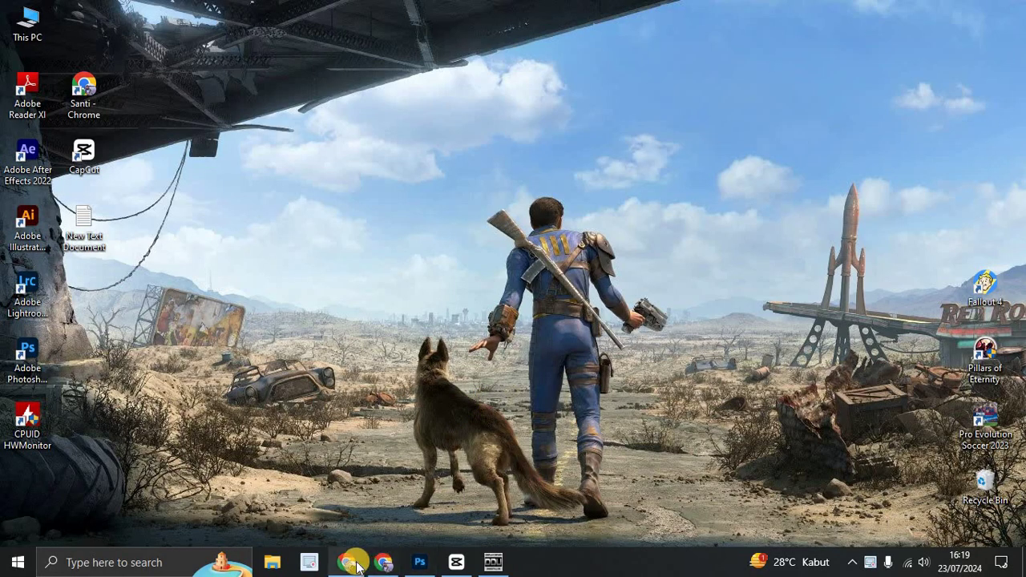
Switch to Chrome's GeForce drivers page and set the Manual Driver Search product type to GeForce.
{"action": "mouse_move", "coordinate": [357, 565]}
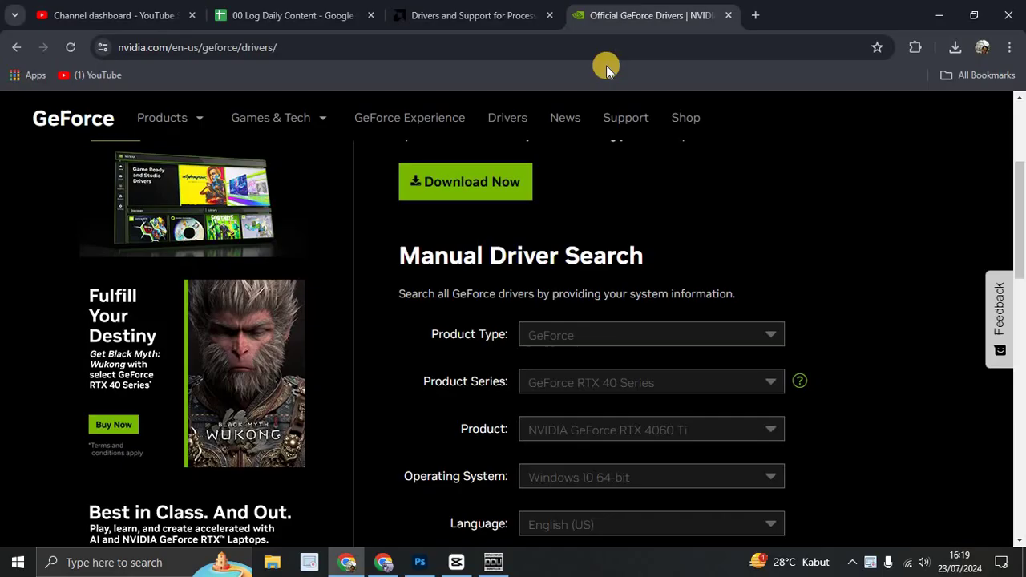
{"action": "scroll", "coordinate": [616, 197], "scroll_direction": "up", "scroll_amount": 3}
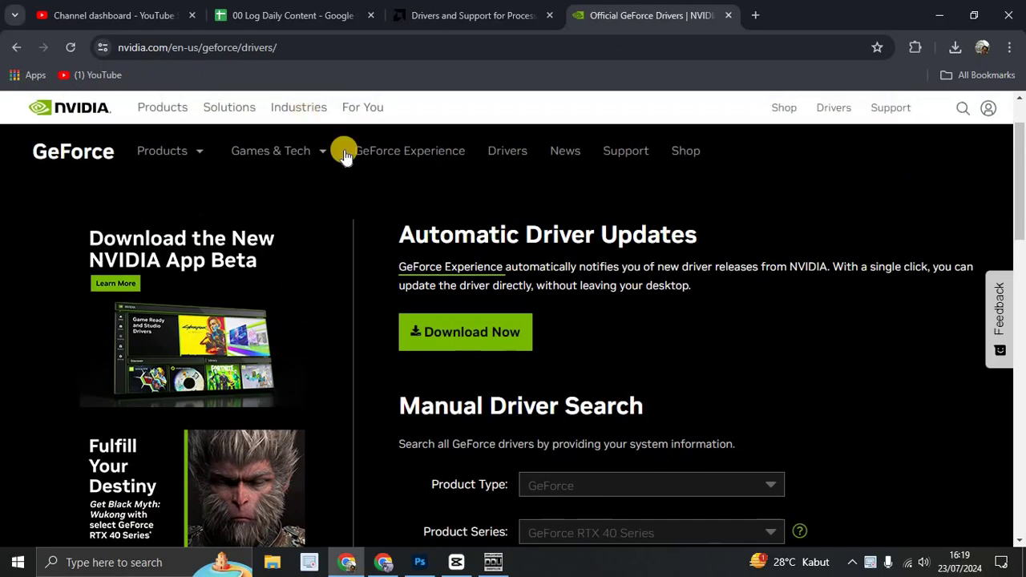
{"action": "scroll", "coordinate": [862, 247], "scroll_direction": "down", "scroll_amount": 2}
{"action": "scroll", "coordinate": [862, 247], "scroll_direction": "down", "scroll_amount": 1}
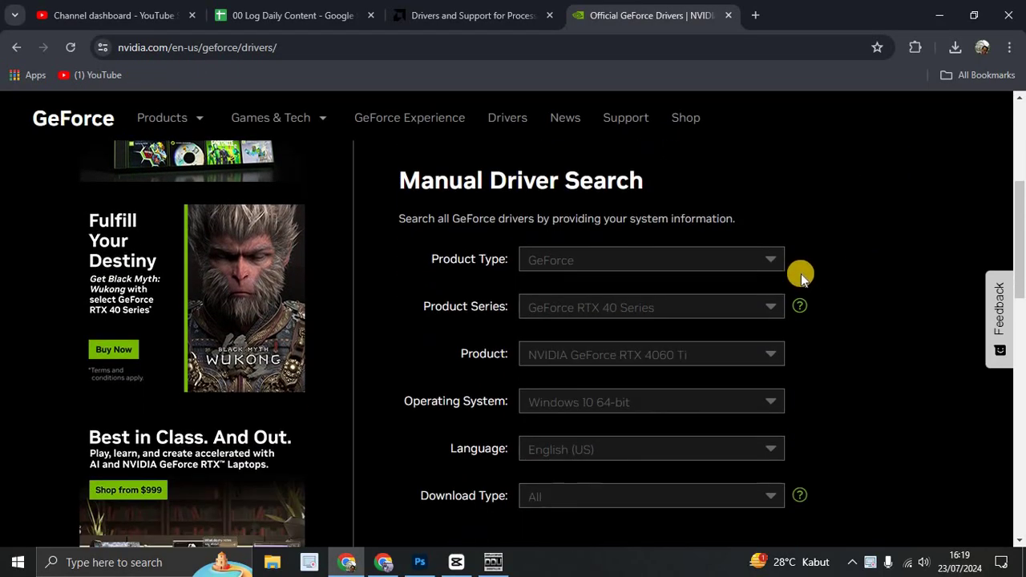
{"action": "left_click", "coordinate": [771, 261]}
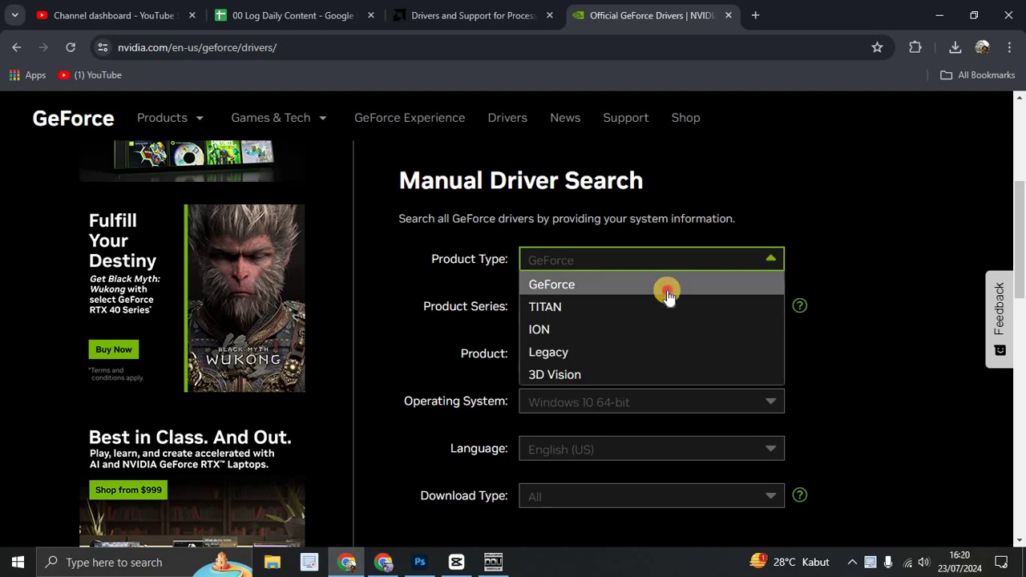
{"action": "left_click", "coordinate": [666, 286]}
Fill the driver search form with GeForce RTX 40 Series, NVIDIA GeForce RTX 4080, Windows 10 64-bit and English (US).
{"action": "left_click", "coordinate": [753, 311]}
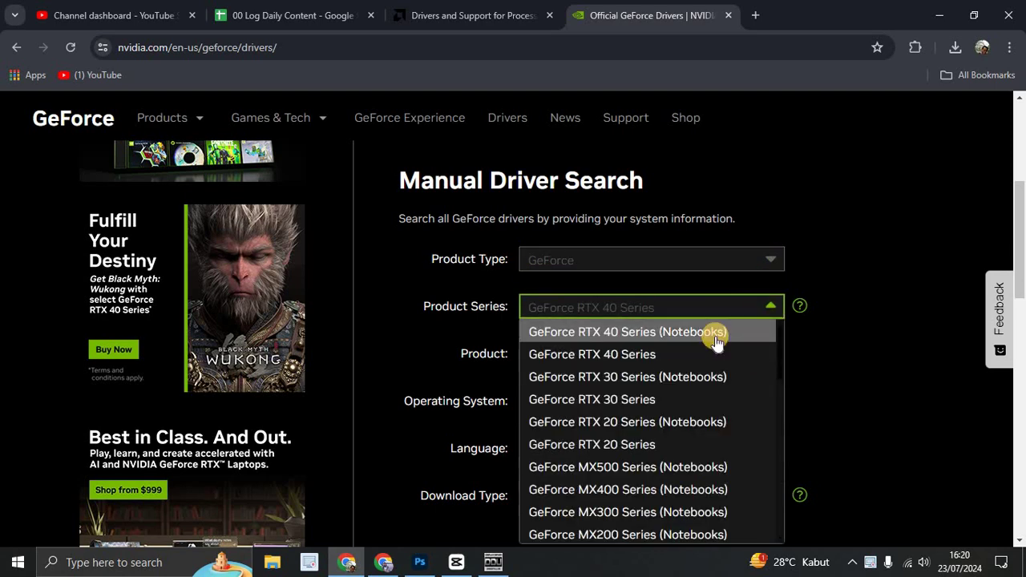
{"action": "left_click", "coordinate": [771, 362]}
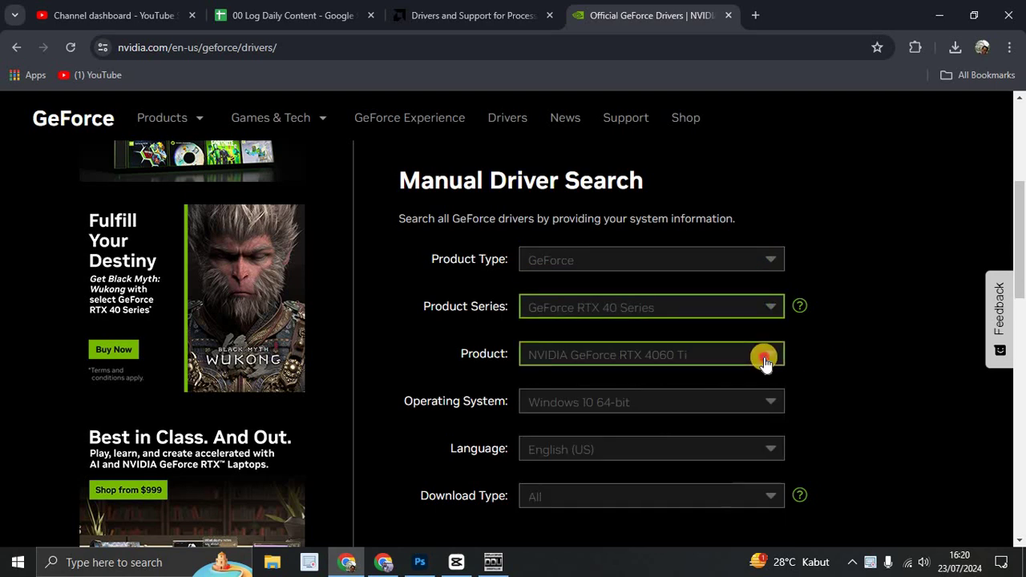
{"action": "left_click", "coordinate": [763, 355]}
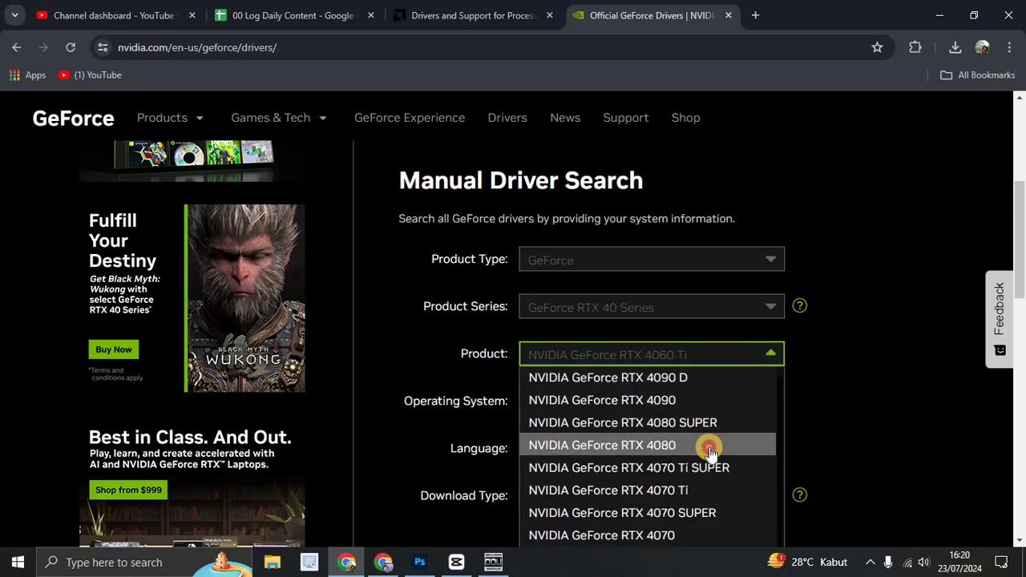
{"action": "left_click", "coordinate": [705, 445]}
{"action": "left_click", "coordinate": [766, 403]}
{"action": "left_click", "coordinate": [683, 428]}
{"action": "scroll", "coordinate": [778, 366], "scroll_direction": "down", "scroll_amount": 2}
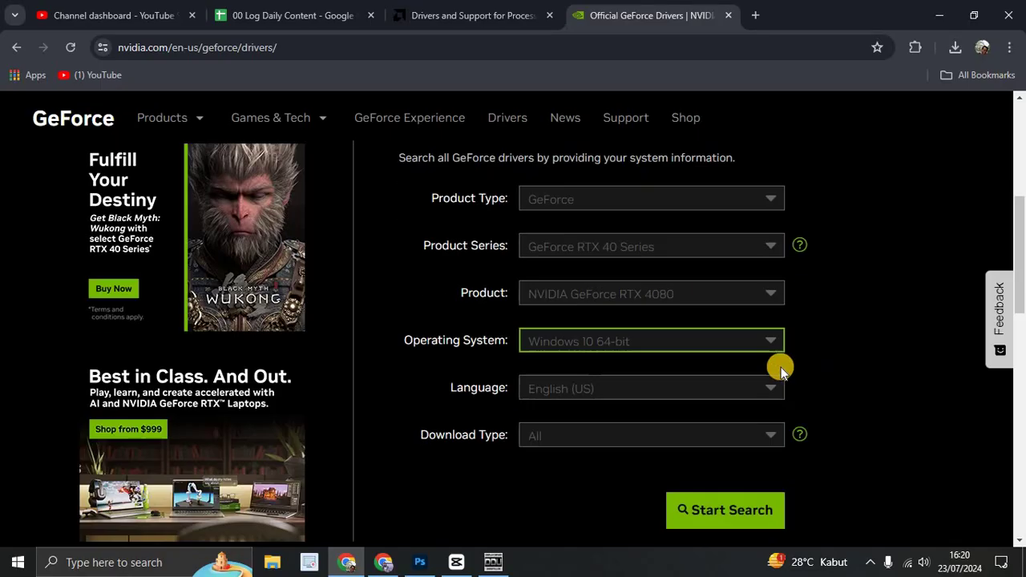
{"action": "left_click", "coordinate": [768, 299]}
{"action": "left_click", "coordinate": [717, 325]}
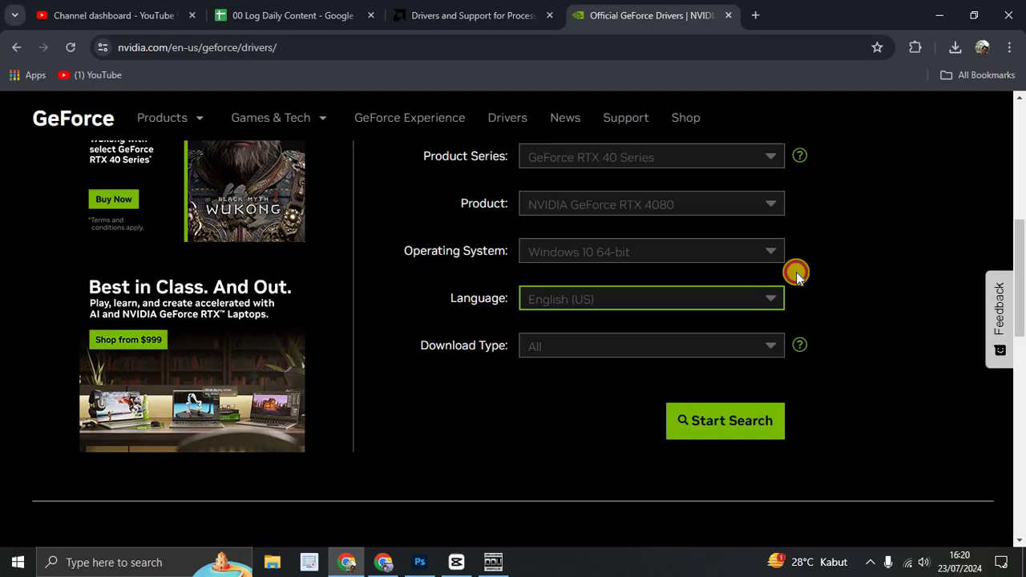
{"action": "left_click", "coordinate": [775, 204]}
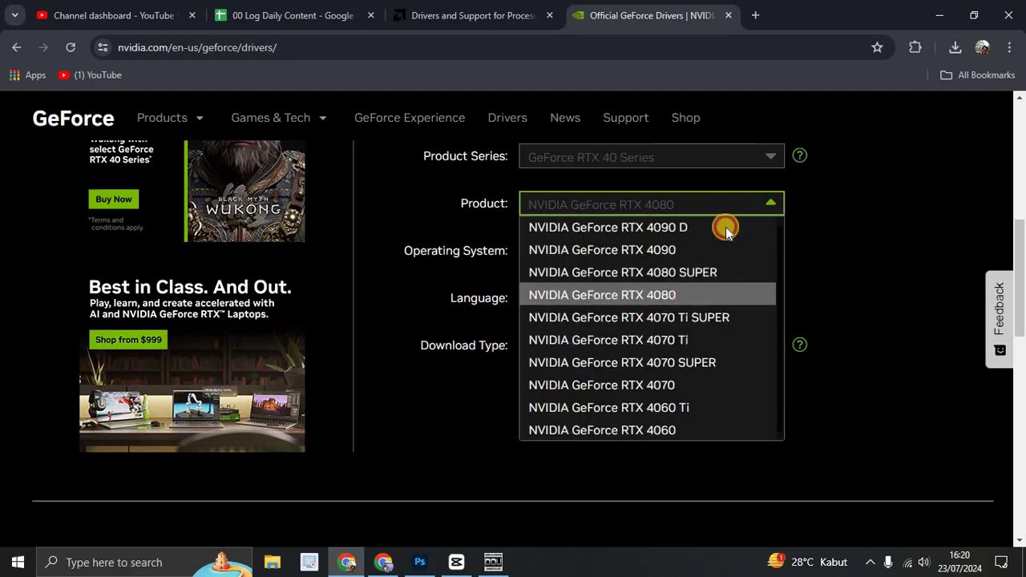
{"action": "left_click", "coordinate": [755, 206]}
{"action": "left_click", "coordinate": [755, 206]}
{"action": "left_click", "coordinate": [682, 293]}
{"action": "scroll", "coordinate": [713, 235], "scroll_direction": "down", "scroll_amount": 4}
{"action": "scroll", "coordinate": [843, 229], "scroll_direction": "up", "scroll_amount": 5}
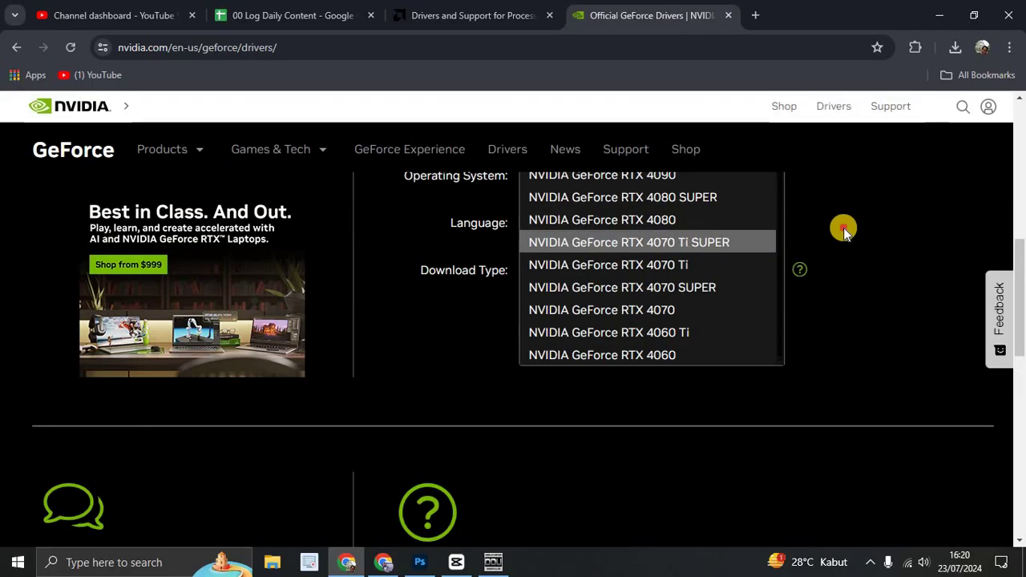
Set the product series to GeForce 16 Series and the product to GeForce GTX 1650.
{"action": "left_click", "coordinate": [768, 308]}
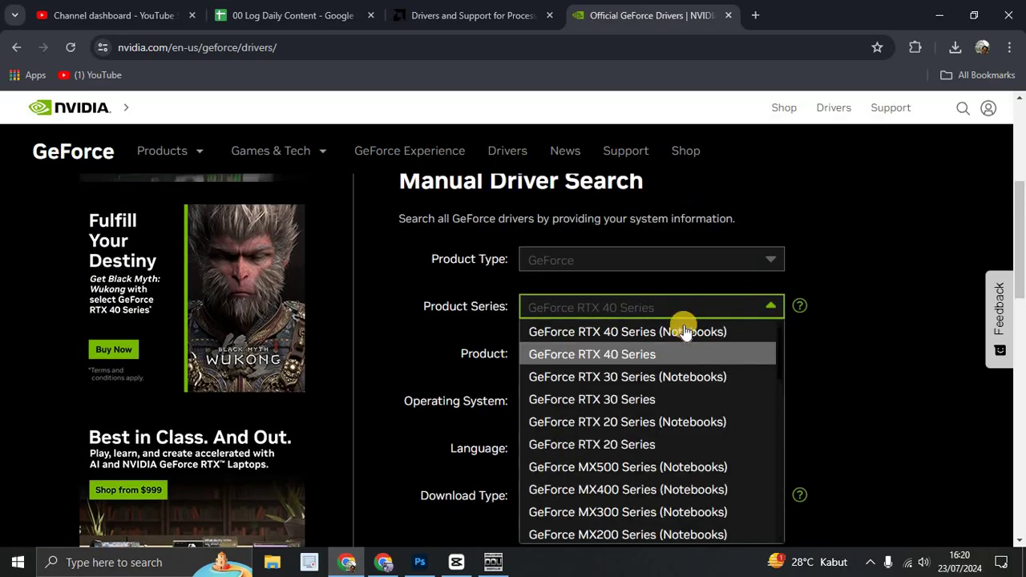
{"action": "scroll", "coordinate": [686, 353], "scroll_direction": "down", "scroll_amount": 4}
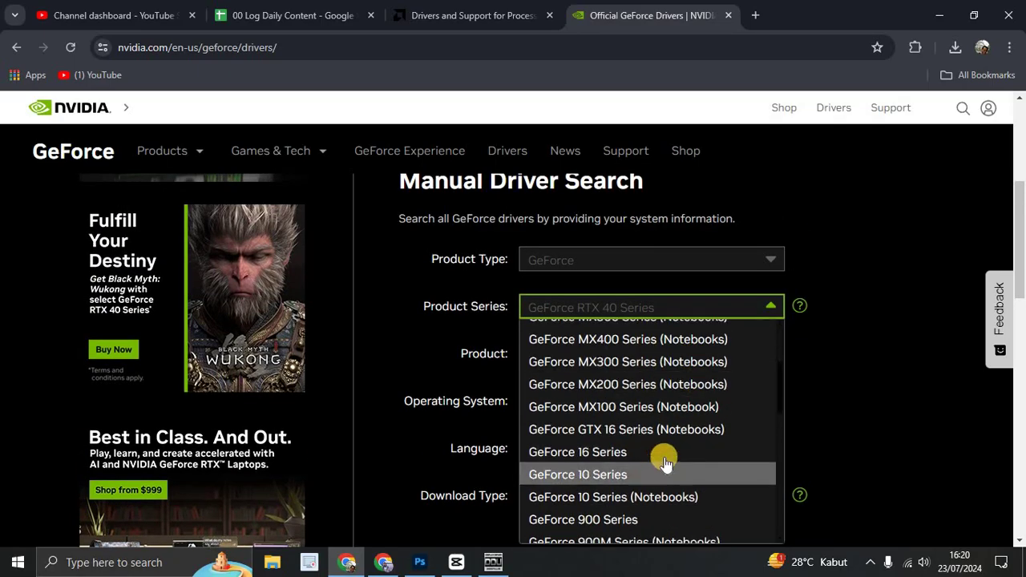
{"action": "left_click", "coordinate": [680, 451]}
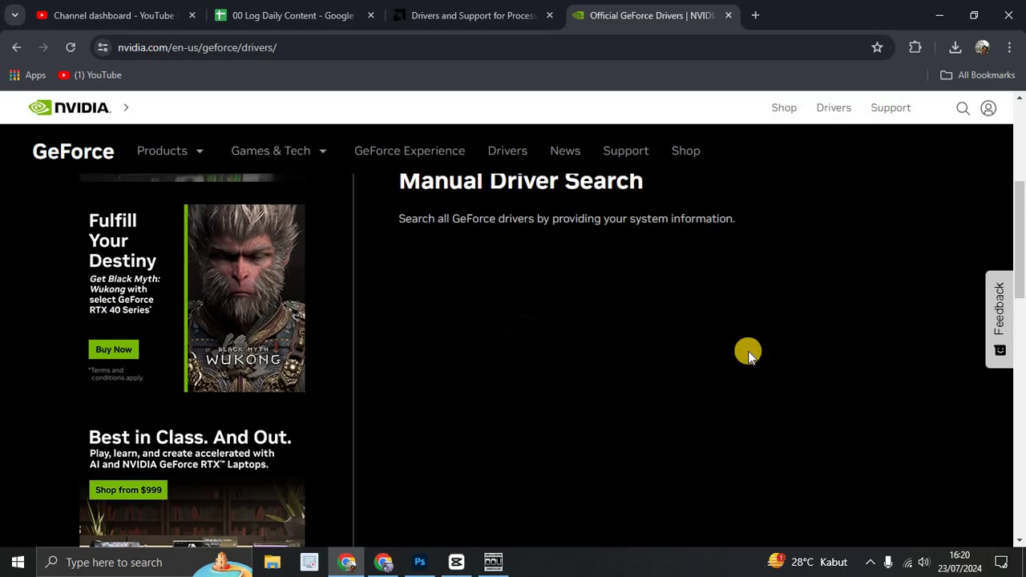
{"action": "left_click", "coordinate": [774, 353]}
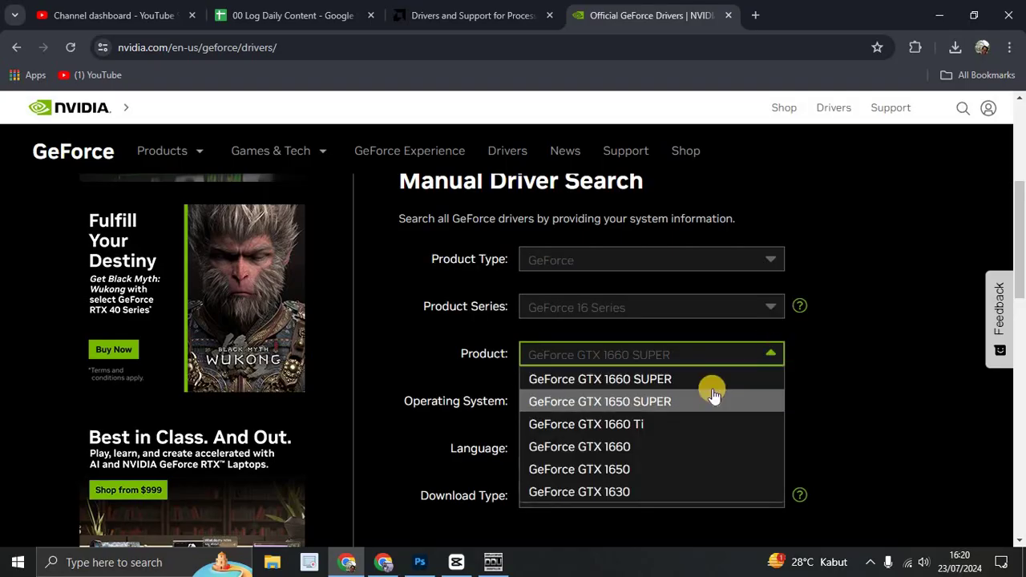
{"action": "left_click", "coordinate": [682, 469]}
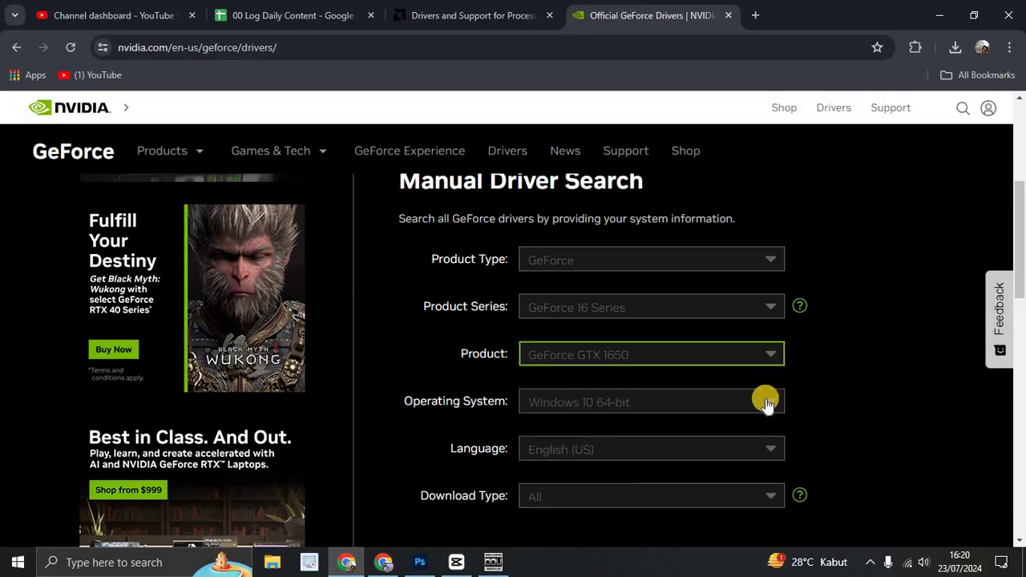
Complete the driver search form with Windows 10 64-bit, English (US) and download type All, and start the search.
{"action": "left_click", "coordinate": [768, 403]}
{"action": "left_click", "coordinate": [874, 383]}
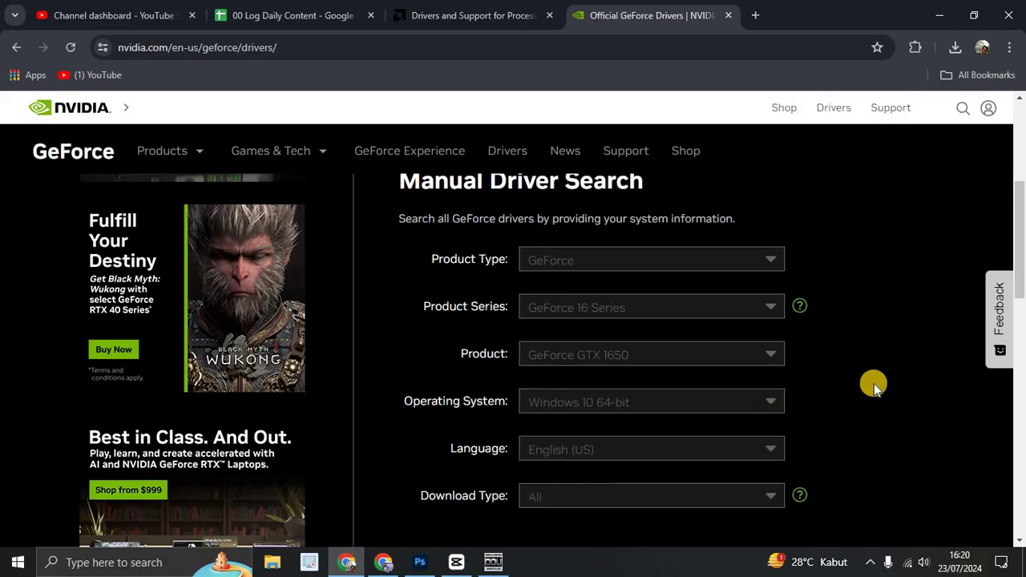
{"action": "scroll", "coordinate": [825, 361], "scroll_direction": "down", "scroll_amount": 1}
{"action": "left_click", "coordinate": [774, 333]}
{"action": "left_click", "coordinate": [708, 353]}
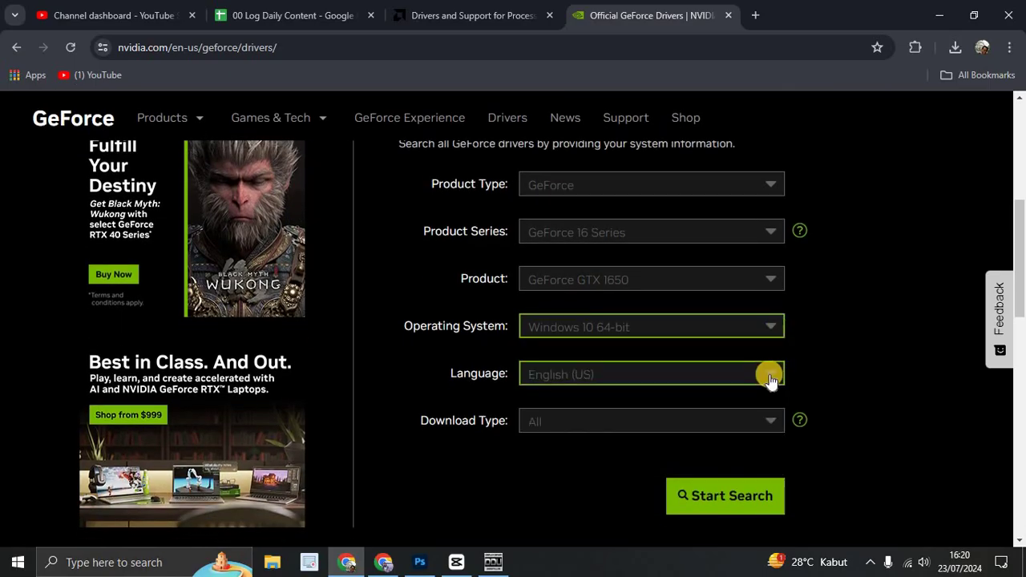
{"action": "left_click", "coordinate": [770, 375]}
{"action": "left_click", "coordinate": [729, 393]}
{"action": "left_click", "coordinate": [763, 429]}
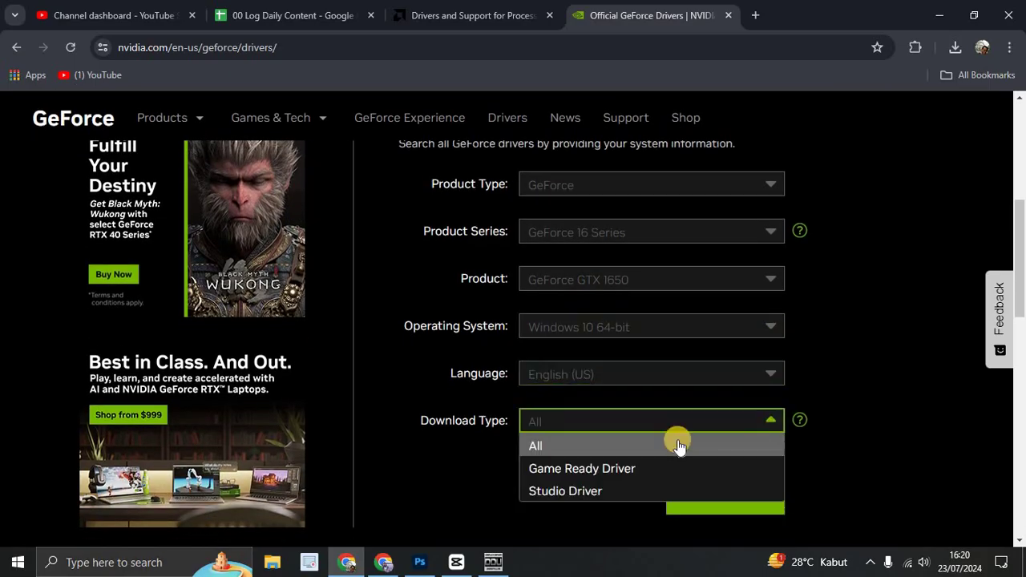
{"action": "left_click", "coordinate": [710, 503]}
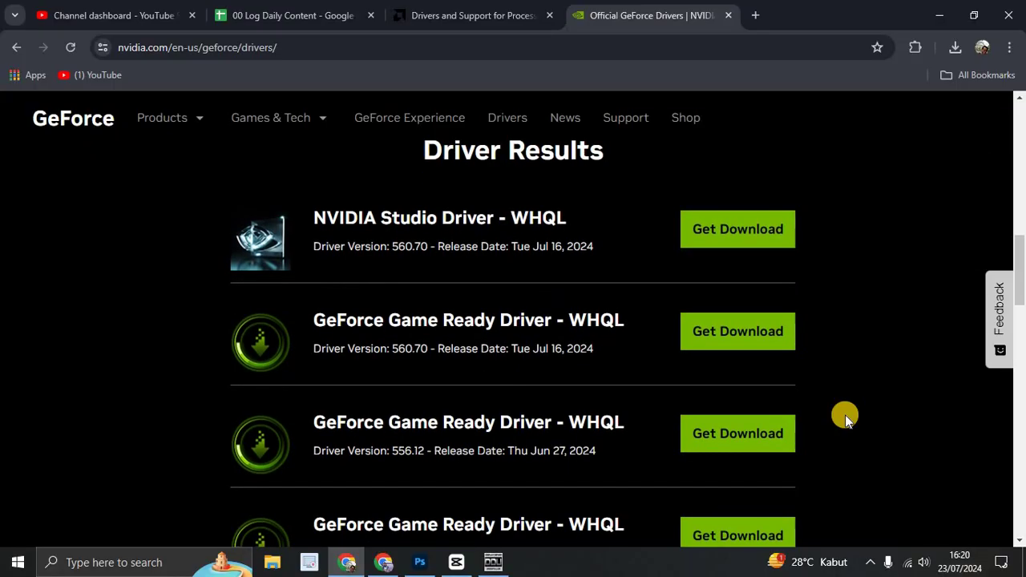
Compare the NVIDIA Studio Driver and GeForce Game Ready Driver entries in the driver results, including their versions and release dates.
{"action": "scroll", "coordinate": [845, 417], "scroll_direction": "down", "scroll_amount": 1}
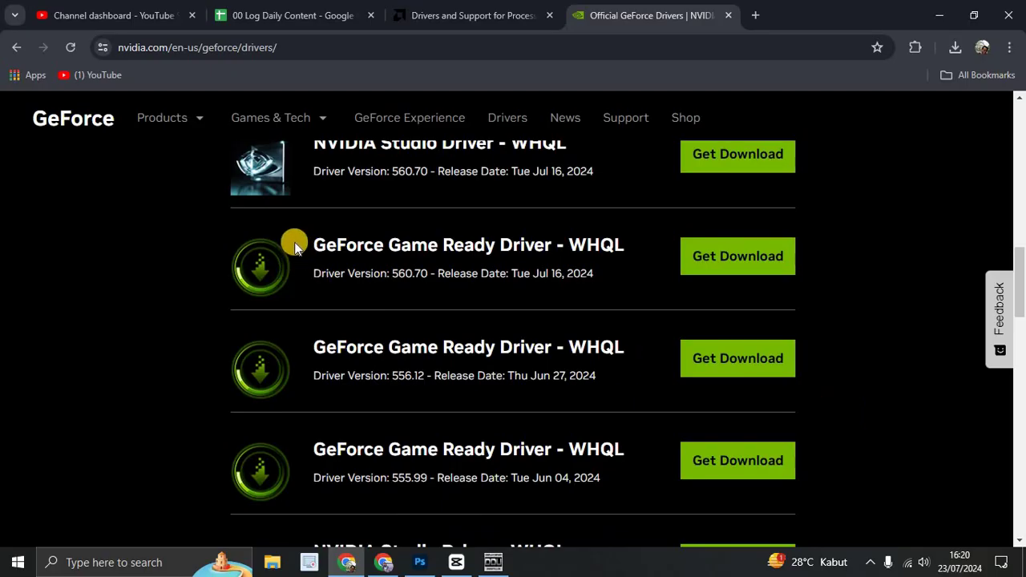
{"action": "scroll", "coordinate": [326, 222], "scroll_direction": "up", "scroll_amount": 1}
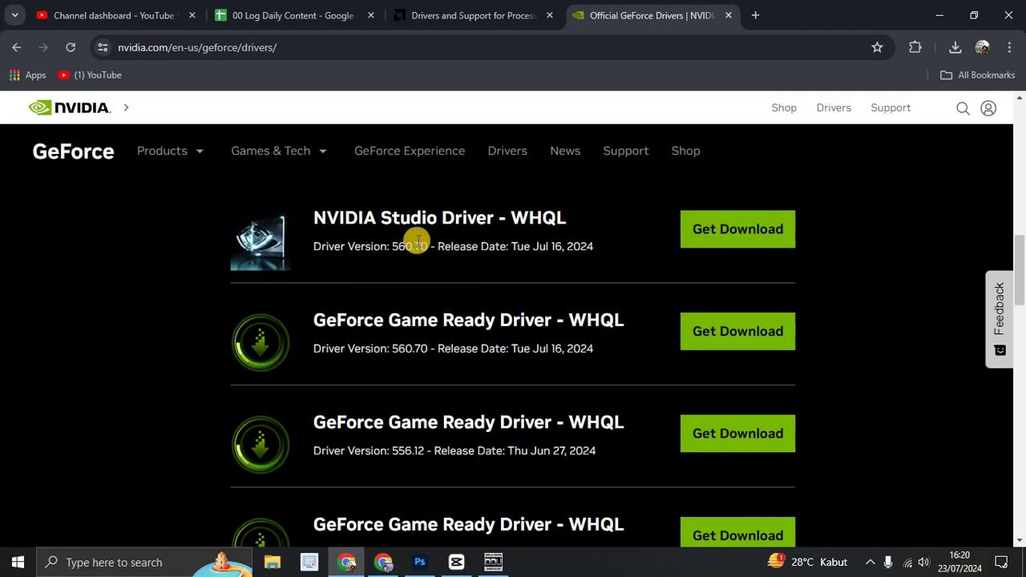
{"action": "left_click_drag", "start_coordinate": [325, 219], "coordinate": [529, 221]}
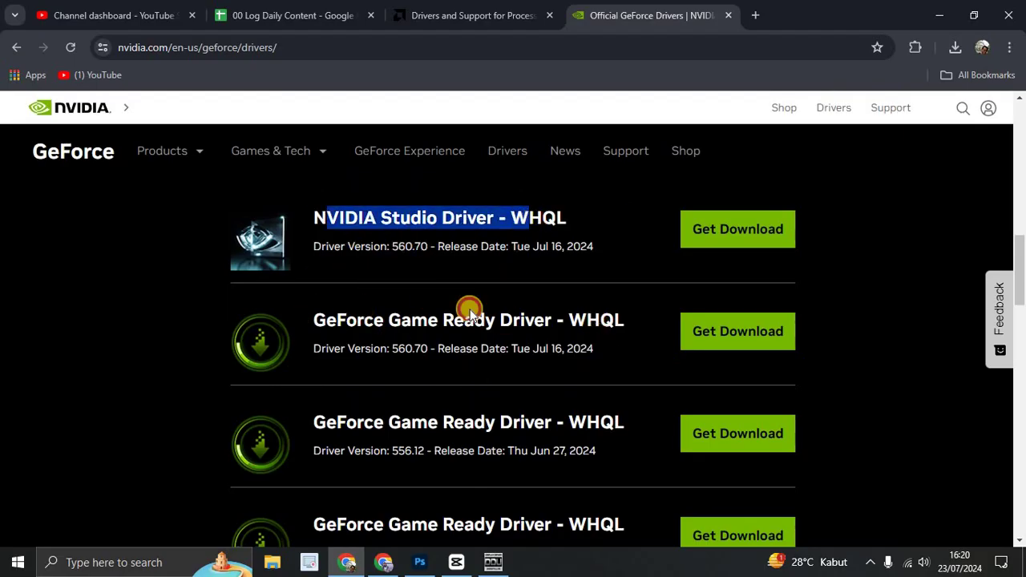
{"action": "left_click_drag", "start_coordinate": [336, 326], "coordinate": [534, 327]}
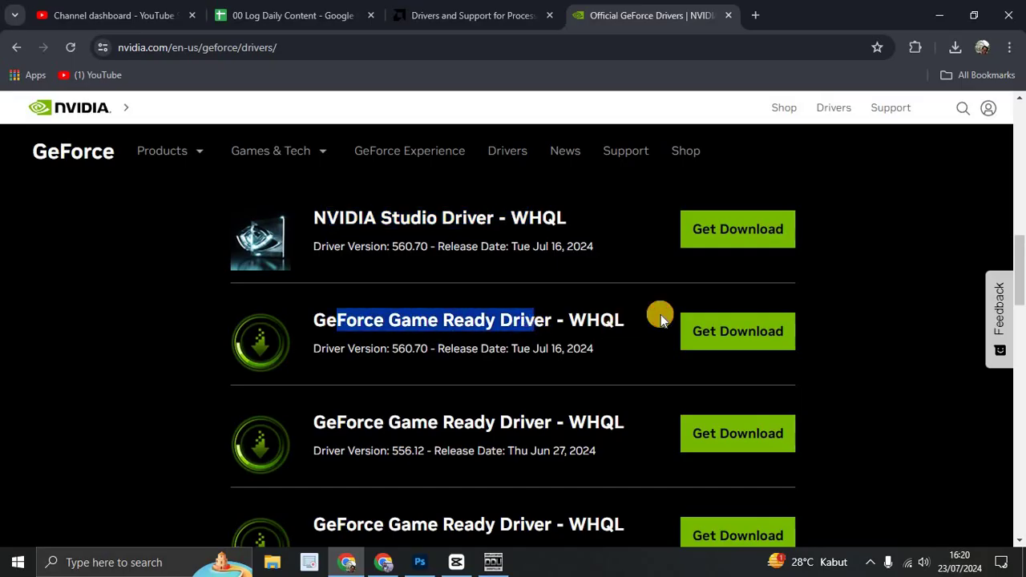
{"action": "scroll", "coordinate": [661, 314], "scroll_direction": "down", "scroll_amount": 1}
{"action": "left_click_drag", "start_coordinate": [306, 244], "coordinate": [569, 287]}
{"action": "left_click", "coordinate": [553, 338]}
{"action": "left_click_drag", "start_coordinate": [553, 339], "coordinate": [414, 284]}
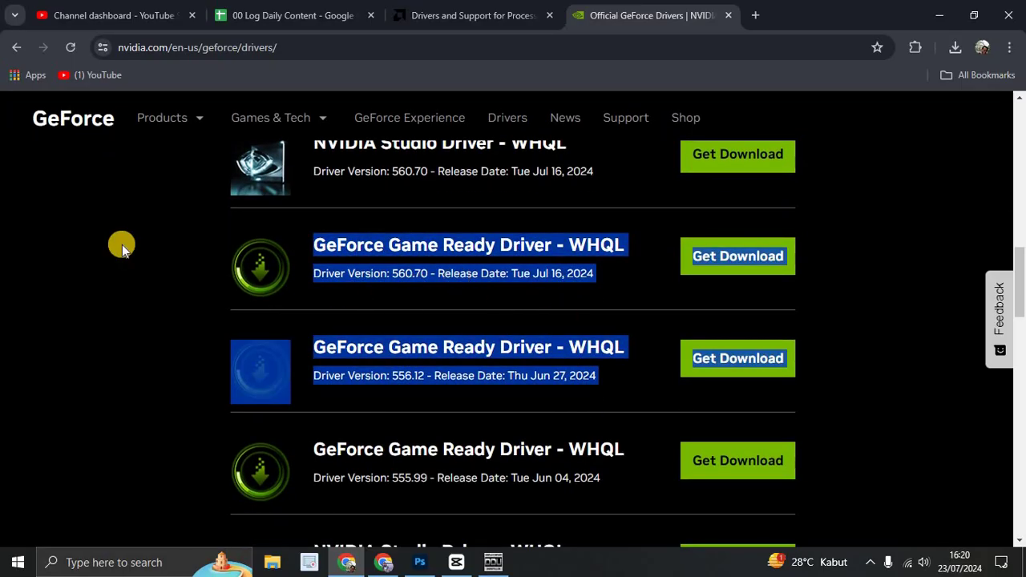
{"action": "left_click", "coordinate": [529, 176]}
Switch to the AMD drivers and support page and examine the Windows 10/11 auto-detect driver description.
{"action": "left_click", "coordinate": [473, 16]}
{"action": "scroll", "coordinate": [708, 245], "scroll_direction": "up", "scroll_amount": 5}
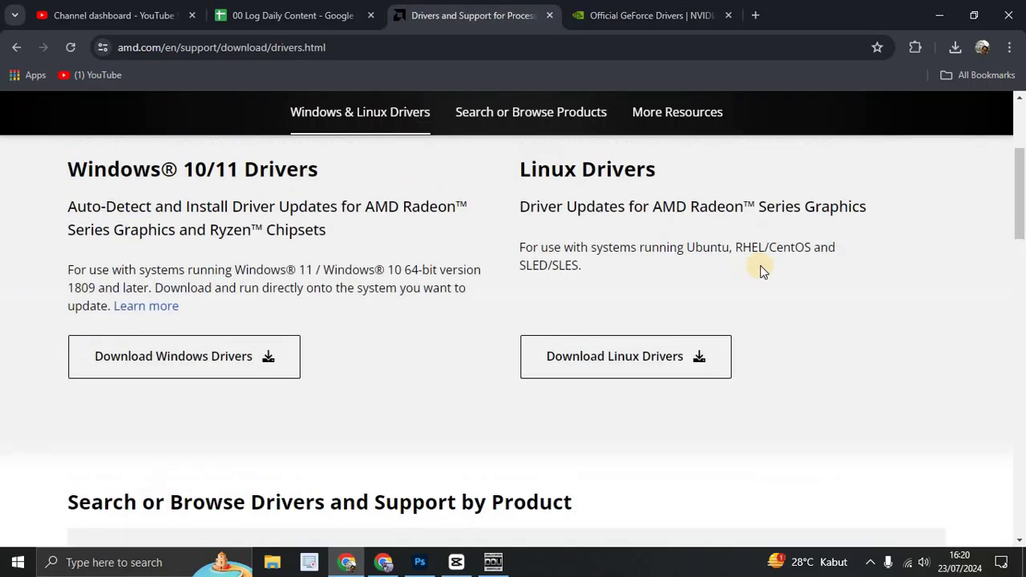
{"action": "left_click", "coordinate": [355, 275]}
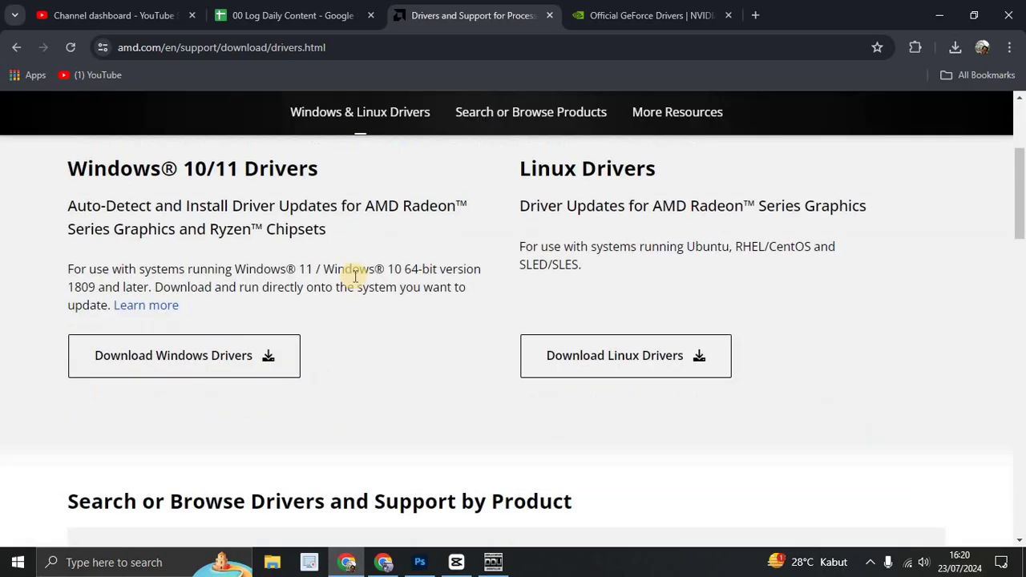
{"action": "scroll", "coordinate": [395, 280], "scroll_direction": "down", "scroll_amount": 1}
{"action": "scroll", "coordinate": [407, 289], "scroll_direction": "up", "scroll_amount": 2}
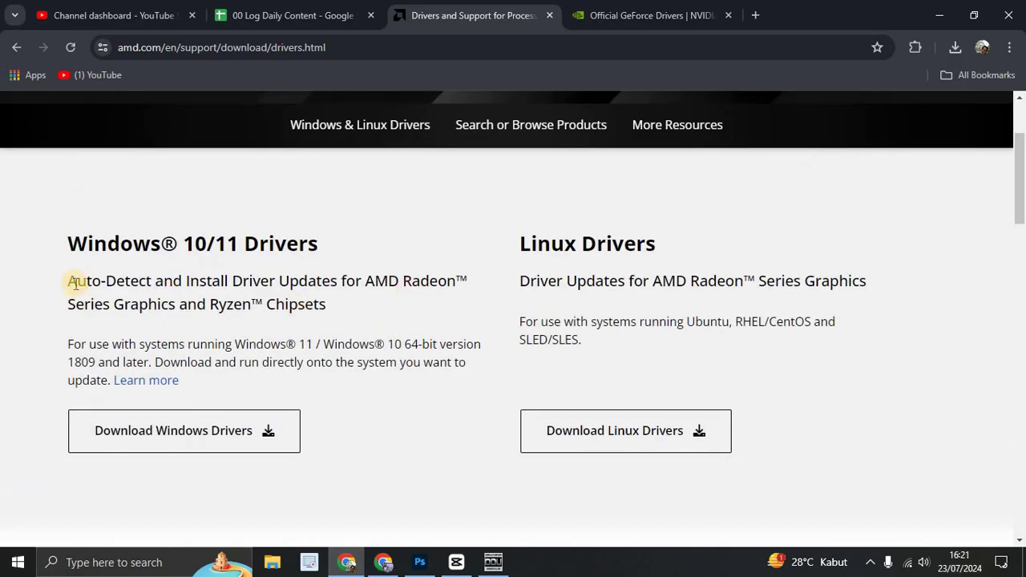
{"action": "left_click_drag", "start_coordinate": [68, 280], "coordinate": [322, 307]}
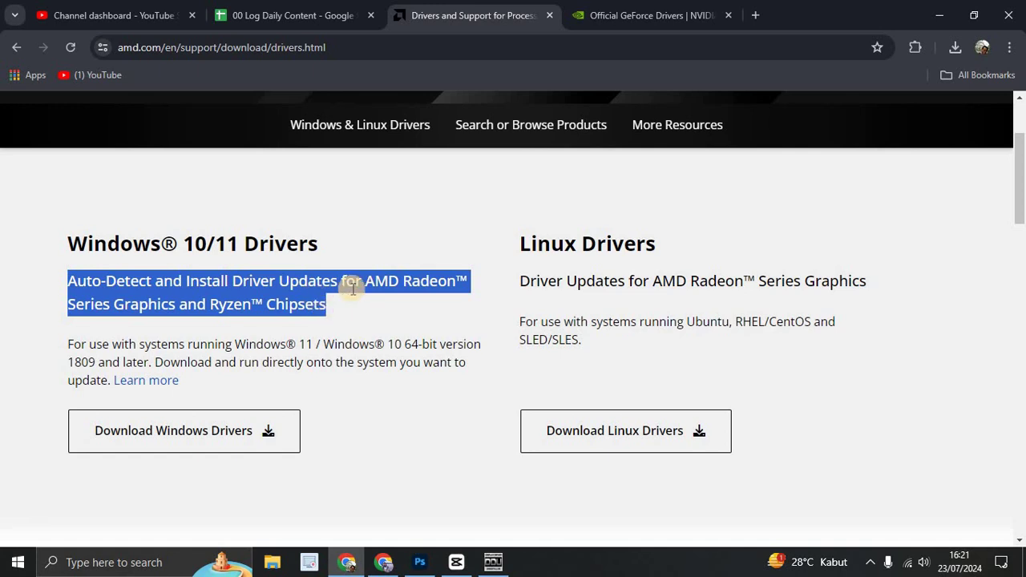
{"action": "left_click", "coordinate": [374, 323]}
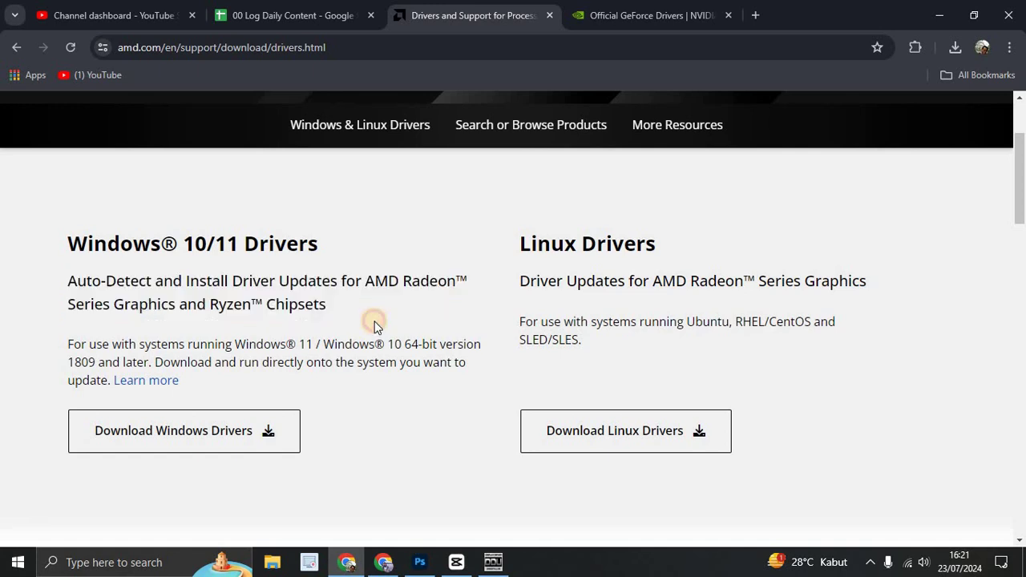
Check NVIDIA's manual search form again, then return to AMD's page to compare its auto-detect and install option.
{"action": "left_click", "coordinate": [628, 11]}
{"action": "scroll", "coordinate": [606, 245], "scroll_direction": "up", "scroll_amount": 8}
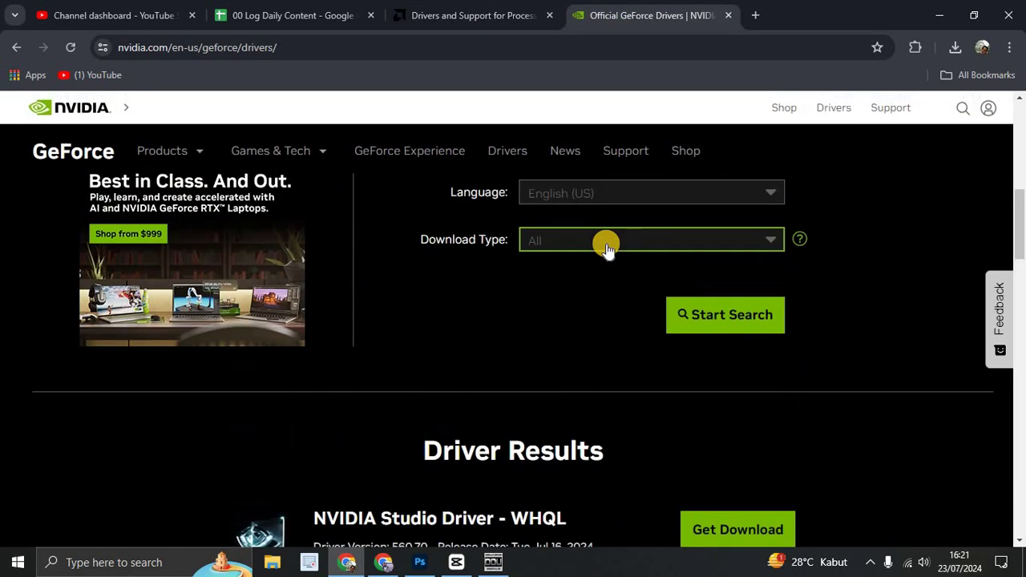
{"action": "left_click", "coordinate": [497, 7]}
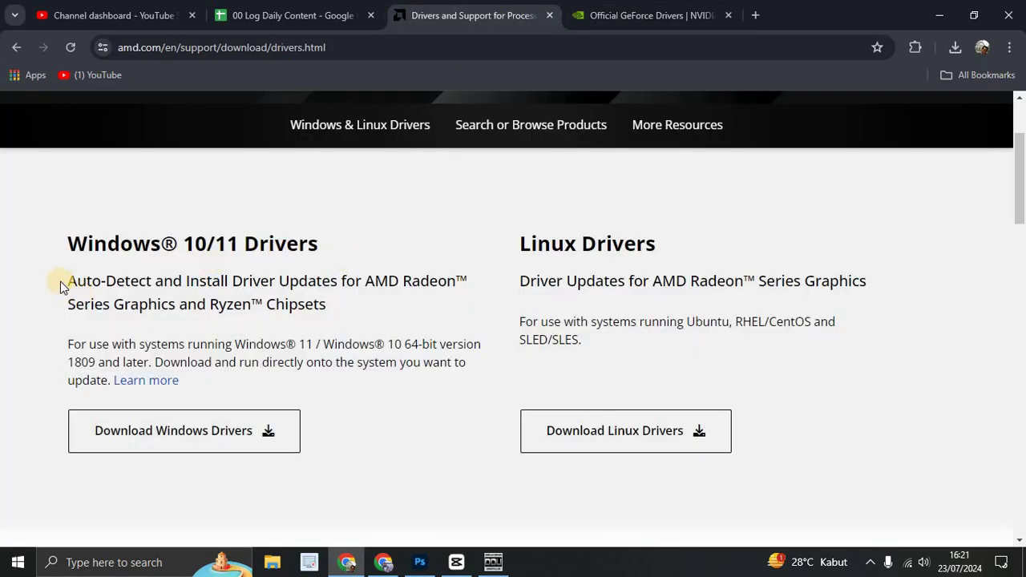
{"action": "left_click_drag", "start_coordinate": [69, 280], "coordinate": [336, 302]}
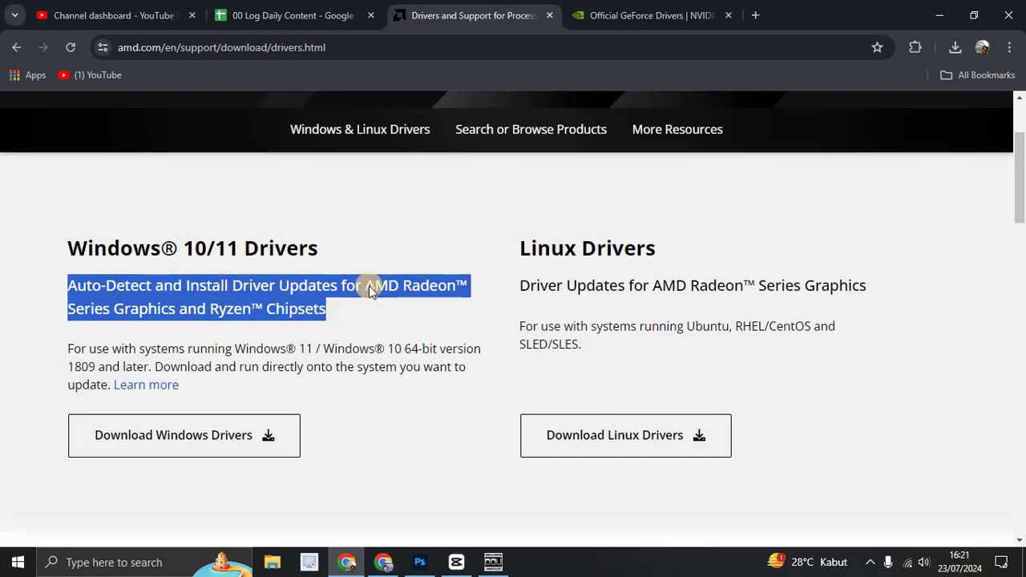
{"action": "scroll", "coordinate": [376, 287], "scroll_direction": "up", "scroll_amount": 1}
{"action": "left_click", "coordinate": [384, 301]}
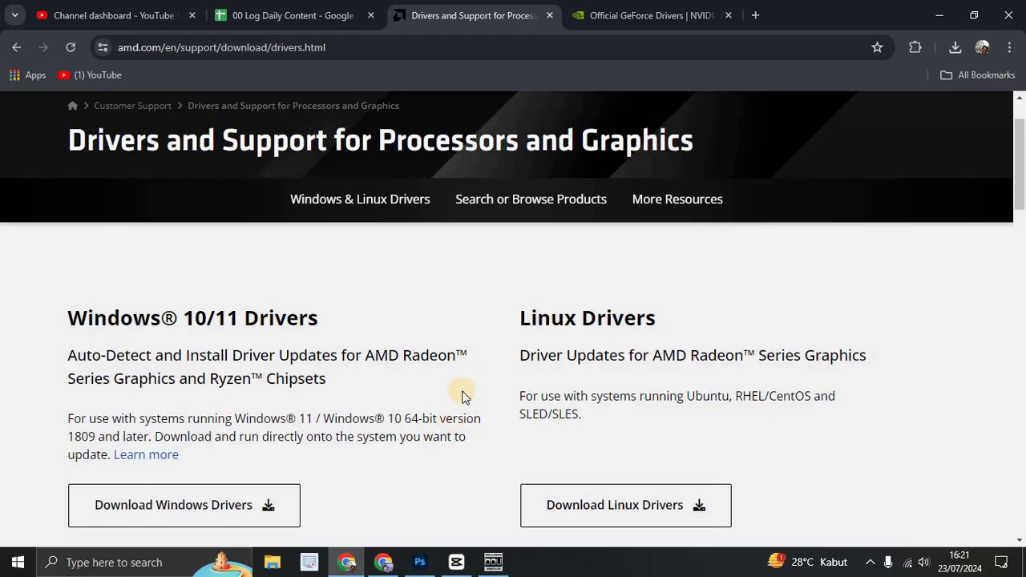
Go to the search-or-browse section of AMD's driver page and choose Graphics as the product category.
{"action": "scroll", "coordinate": [463, 396], "scroll_direction": "down", "scroll_amount": 2}
{"action": "scroll", "coordinate": [462, 396], "scroll_direction": "down", "scroll_amount": 4}
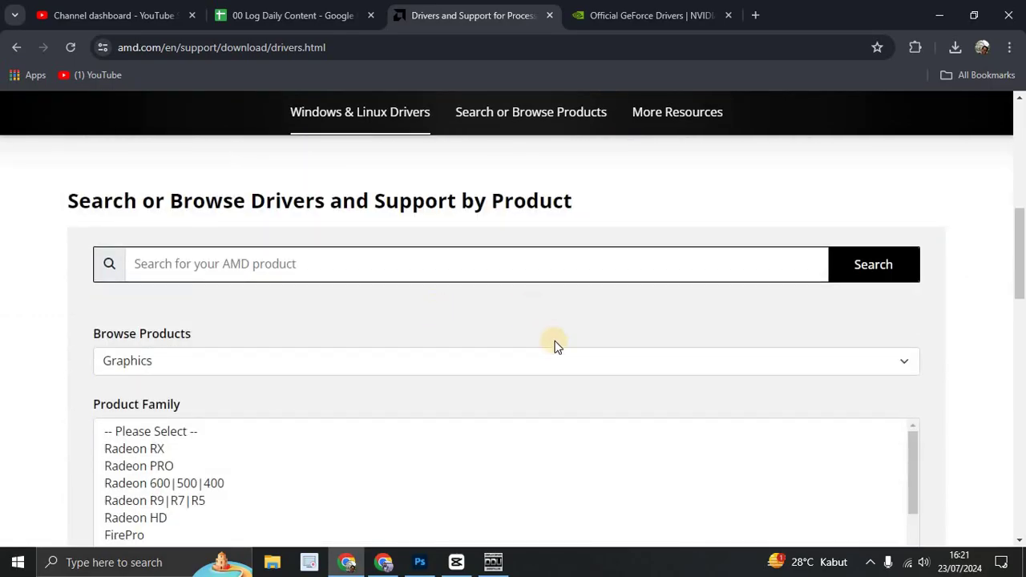
{"action": "scroll", "coordinate": [920, 346], "scroll_direction": "down", "scroll_amount": 1}
{"action": "left_click", "coordinate": [914, 286]}
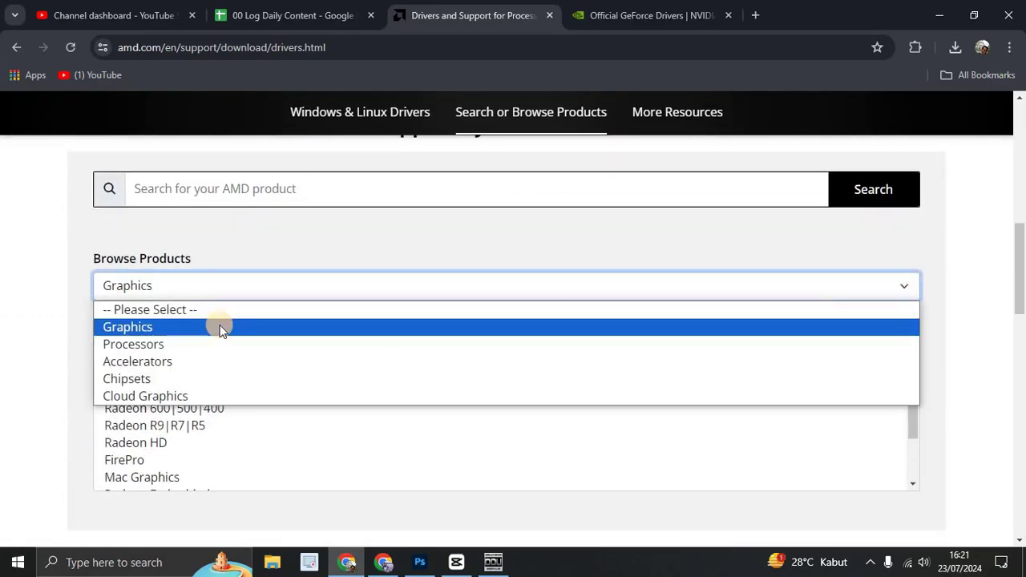
{"action": "left_click", "coordinate": [3, 263]}
{"action": "left_click", "coordinate": [195, 275]}
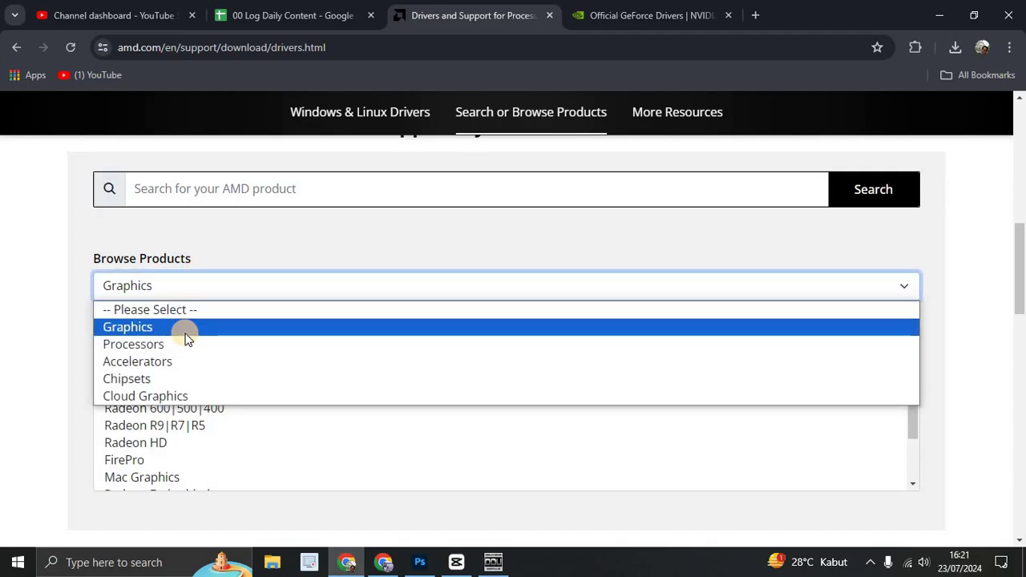
{"action": "left_click", "coordinate": [213, 322]}
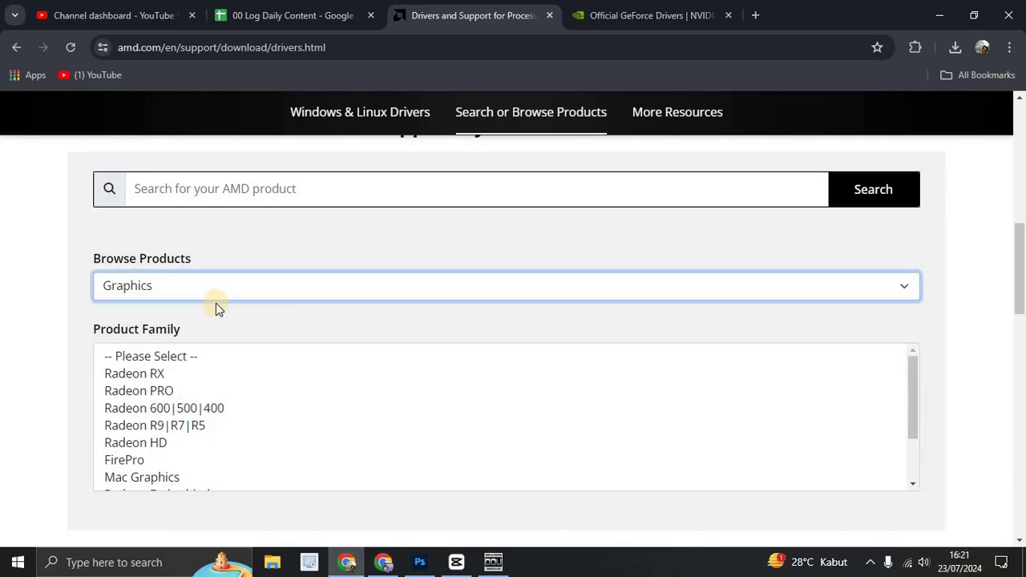
Set the product family to Radeon RX and the product line to Radeon RX 6000 Series.
{"action": "scroll", "coordinate": [182, 389], "scroll_direction": "down", "scroll_amount": 1}
{"action": "scroll", "coordinate": [183, 376], "scroll_direction": "up", "scroll_amount": 1}
{"action": "left_click", "coordinate": [183, 374]}
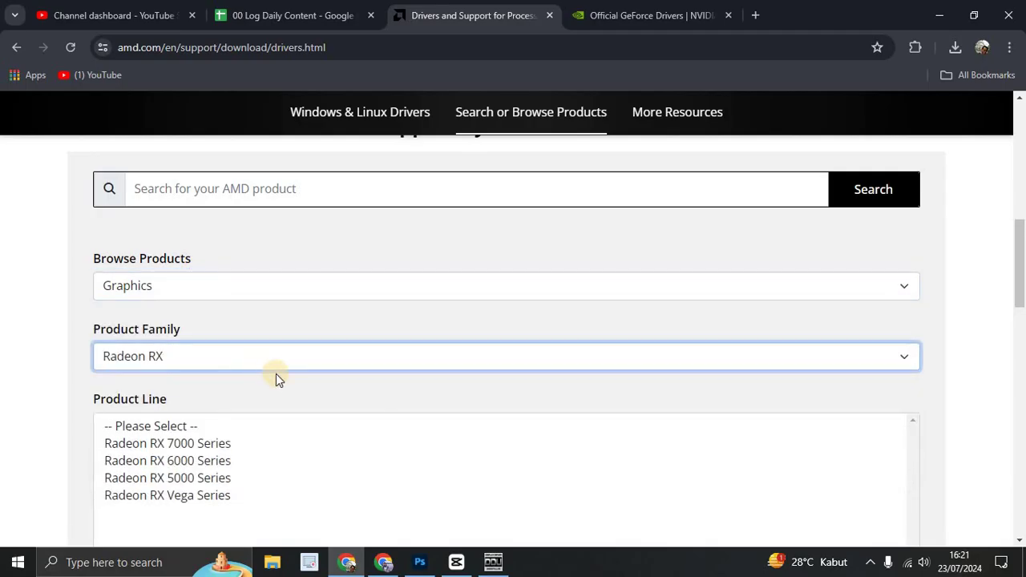
{"action": "scroll", "coordinate": [281, 385], "scroll_direction": "down", "scroll_amount": 1}
{"action": "scroll", "coordinate": [282, 384], "scroll_direction": "down", "scroll_amount": 1}
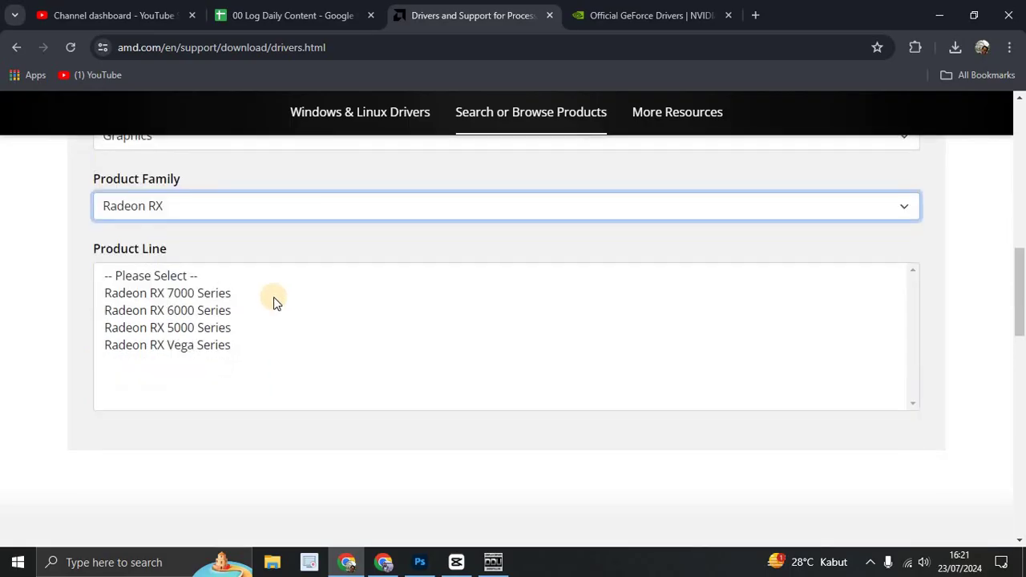
{"action": "left_click", "coordinate": [199, 318]}
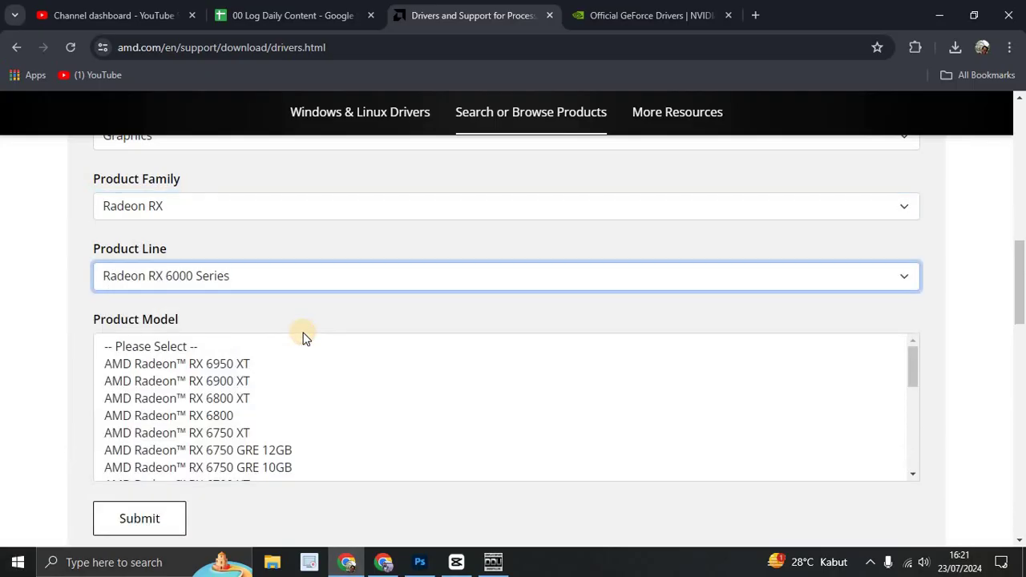
Choose AMD Radeon RX 6500 XT as the product model and submit the selection.
{"action": "scroll", "coordinate": [283, 432], "scroll_direction": "down", "scroll_amount": 1}
{"action": "scroll", "coordinate": [265, 430], "scroll_direction": "down", "scroll_amount": 3}
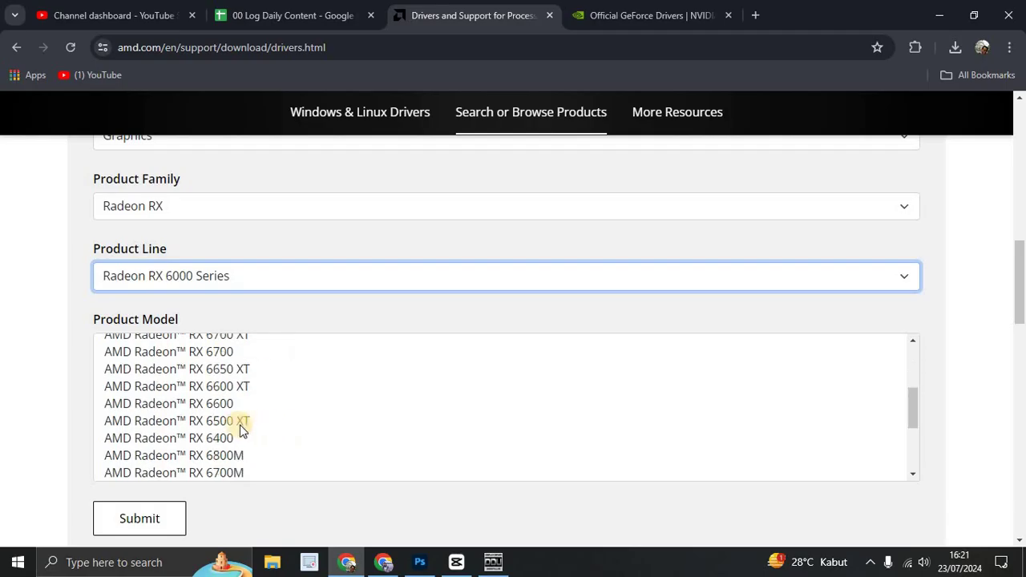
{"action": "left_click", "coordinate": [239, 429]}
{"action": "left_click", "coordinate": [164, 400]}
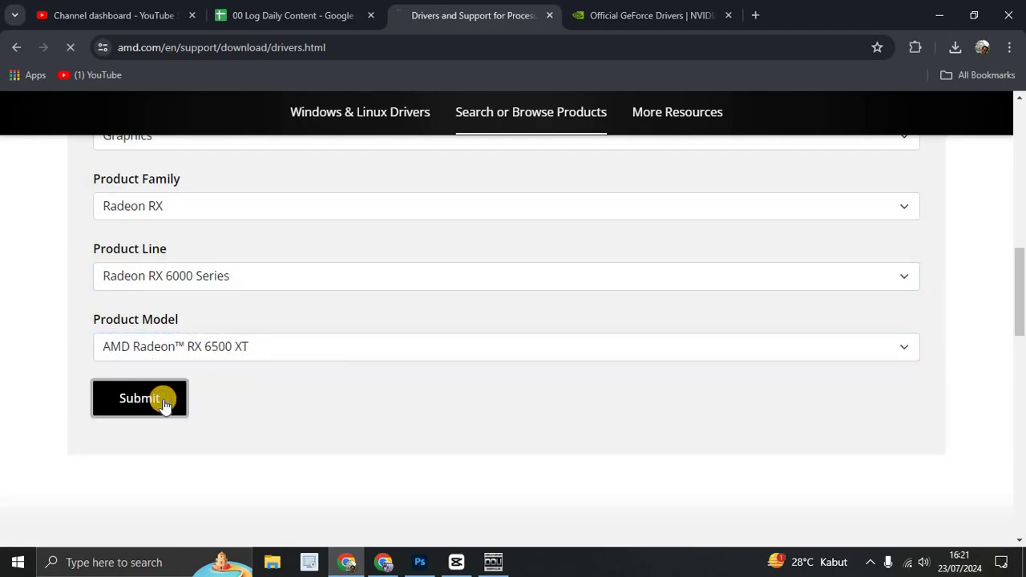
Expand the Windows 11 - 64-Bit Edition driver list on the Radeon RX 6500 XT support page.
{"action": "scroll", "coordinate": [443, 388], "scroll_direction": "down", "scroll_amount": 5}
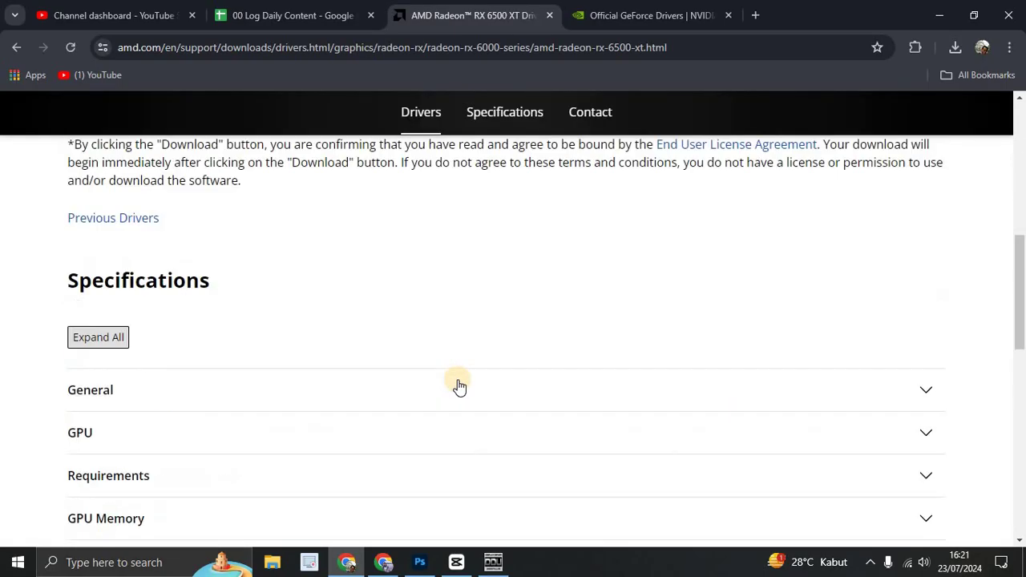
{"action": "scroll", "coordinate": [524, 339], "scroll_direction": "up", "scroll_amount": 3}
{"action": "scroll", "coordinate": [561, 337], "scroll_direction": "down", "scroll_amount": 2}
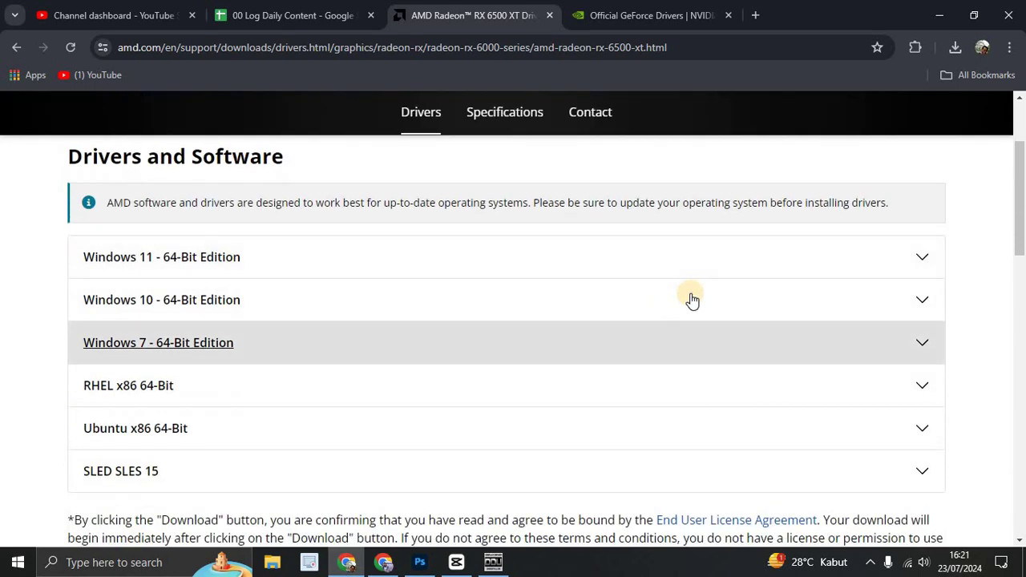
{"action": "left_click", "coordinate": [896, 268]}
{"action": "scroll", "coordinate": [481, 357], "scroll_direction": "down", "scroll_amount": 1}
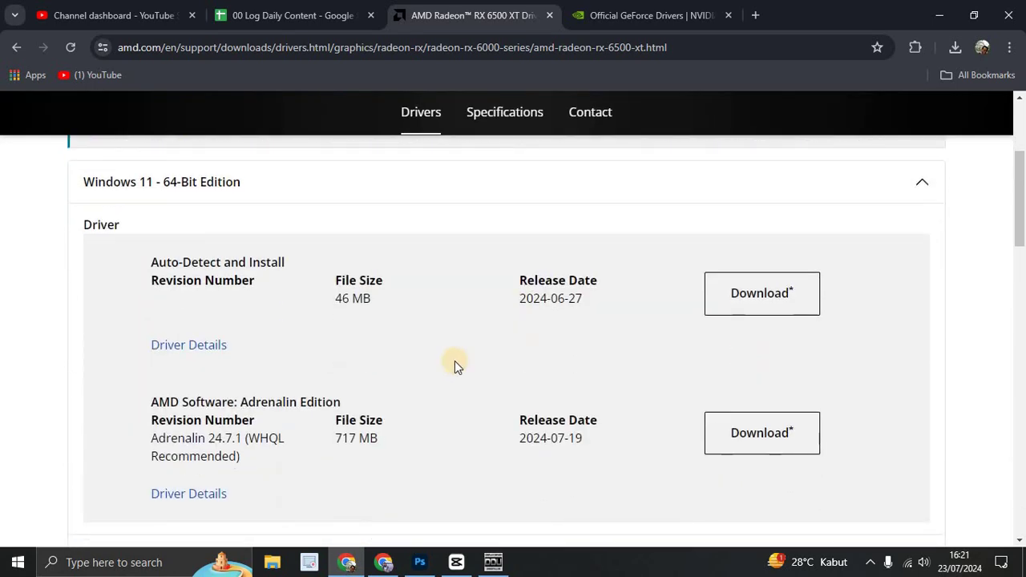
Check the revision number and release date of the AMD Software: Adrenalin Edition driver for the RX 6500 XT.
{"action": "left_click_drag", "start_coordinate": [144, 408], "coordinate": [270, 432]}
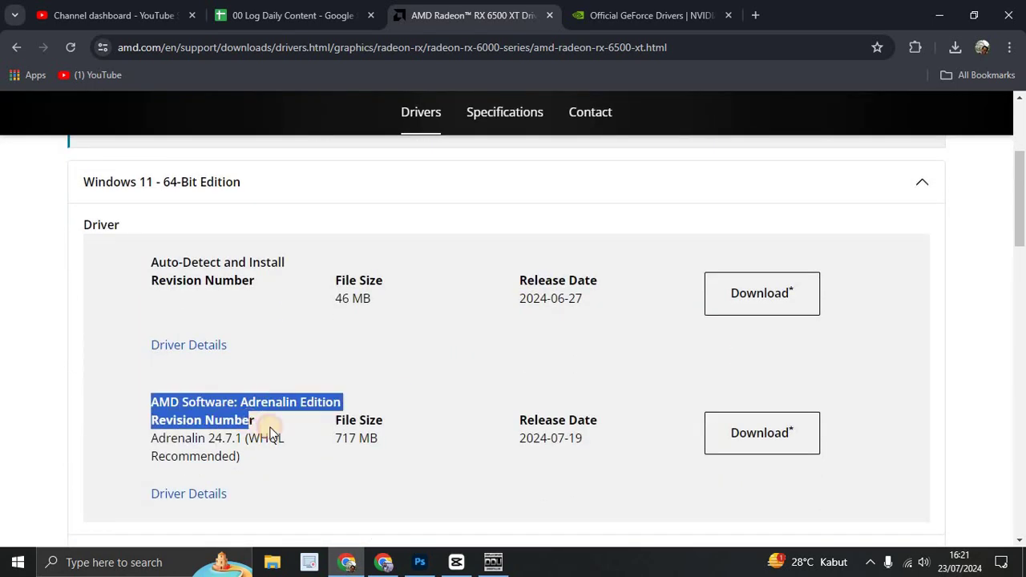
{"action": "left_click", "coordinate": [212, 440]}
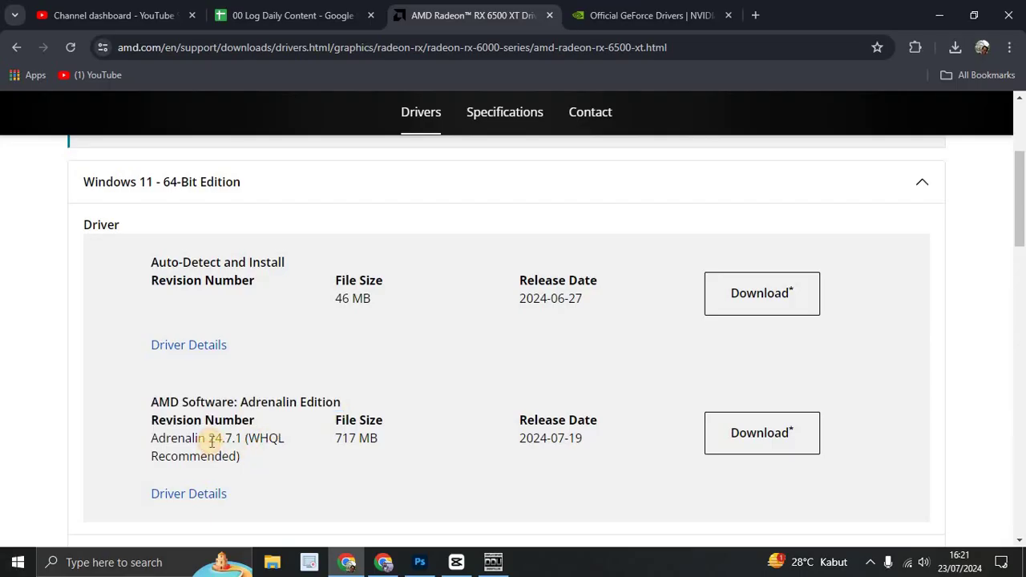
{"action": "left_click", "coordinate": [241, 439]}
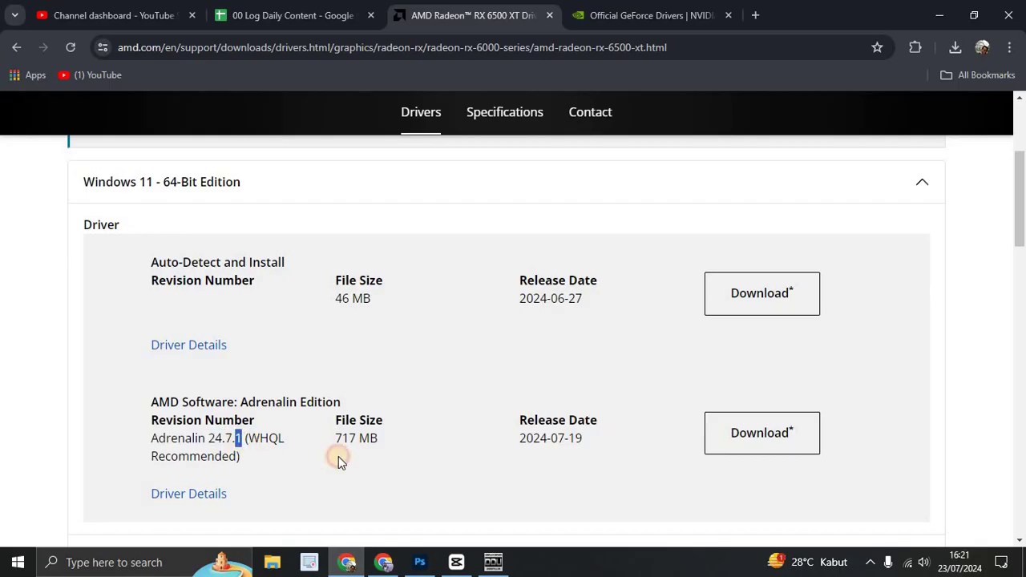
{"action": "left_click_drag", "start_coordinate": [515, 440], "coordinate": [594, 440]}
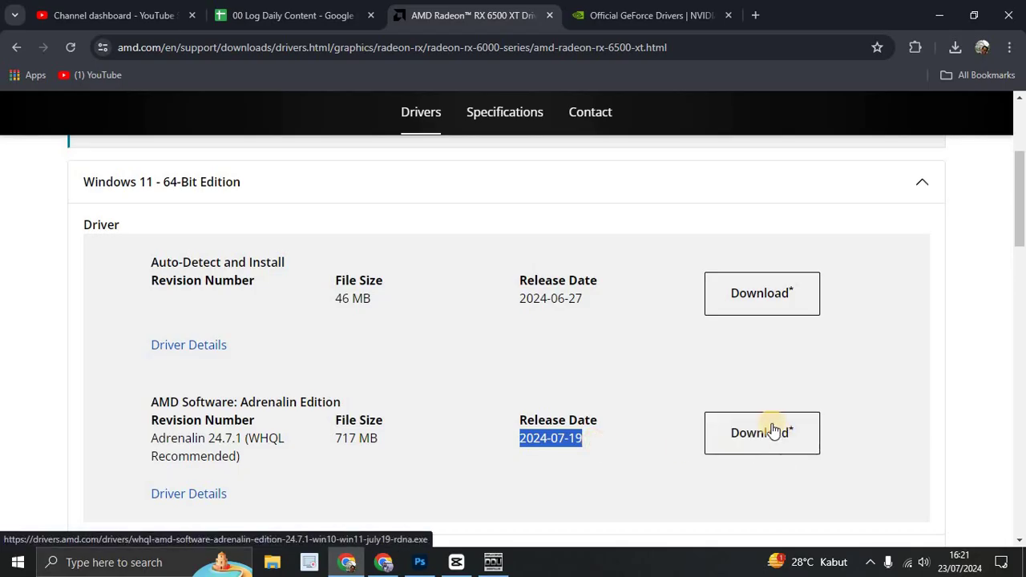
Look over the rest of the RX 6500 XT support page and return to AMD's product browser.
{"action": "scroll", "coordinate": [681, 437], "scroll_direction": "up", "scroll_amount": 4}
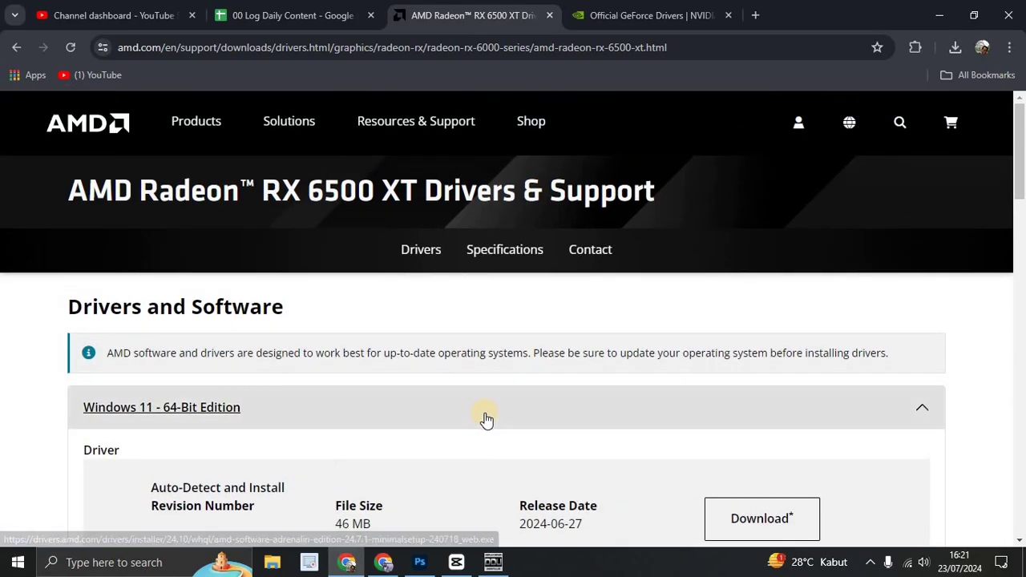
{"action": "scroll", "coordinate": [486, 419], "scroll_direction": "down", "scroll_amount": 8}
{"action": "scroll", "coordinate": [486, 413], "scroll_direction": "down", "scroll_amount": 3}
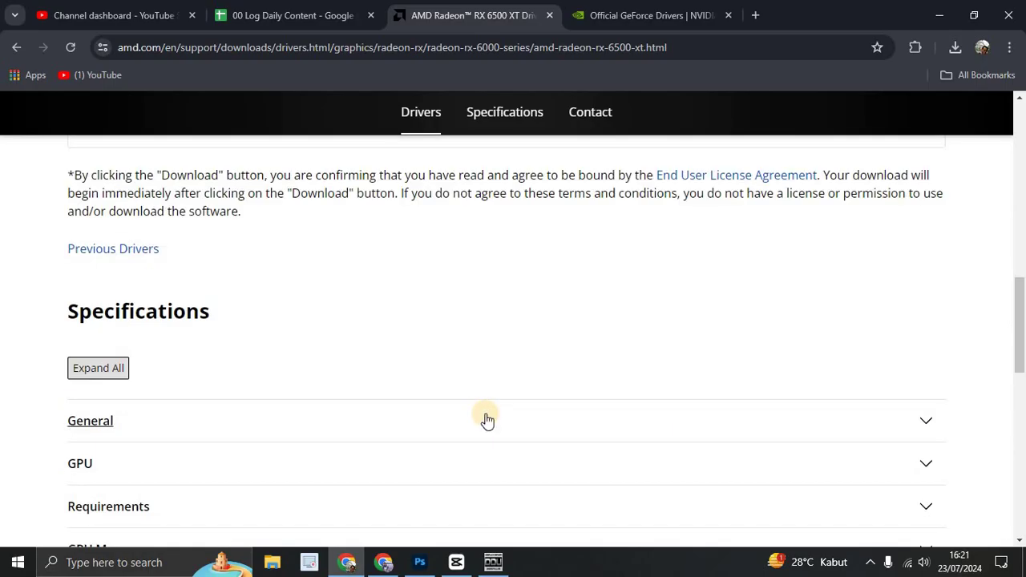
{"action": "scroll", "coordinate": [486, 420], "scroll_direction": "down", "scroll_amount": 5}
{"action": "scroll", "coordinate": [484, 419], "scroll_direction": "up", "scroll_amount": 4}
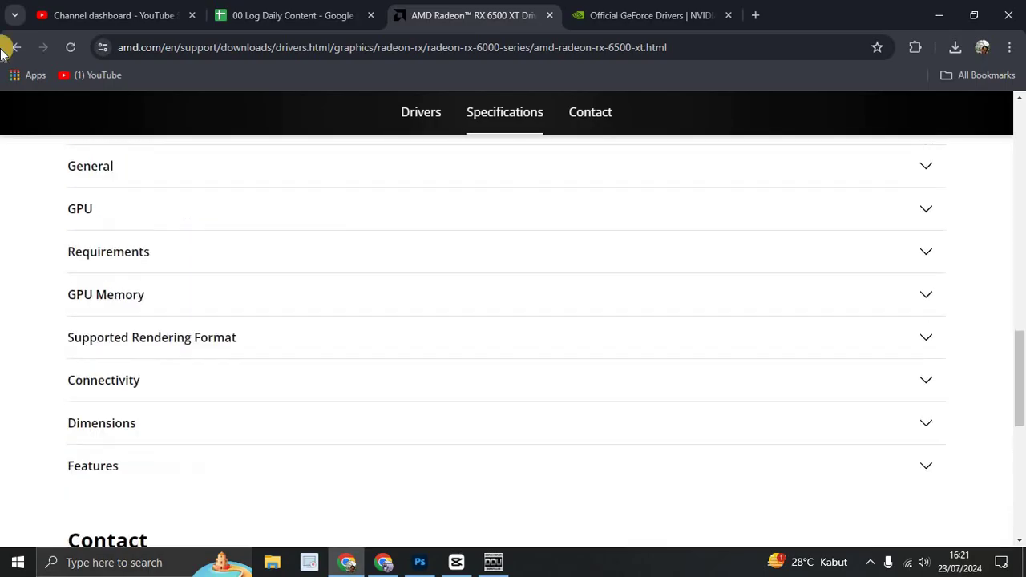
{"action": "left_click", "coordinate": [14, 53]}
{"action": "scroll", "coordinate": [442, 272], "scroll_direction": "down", "scroll_amount": 7}
{"action": "scroll", "coordinate": [468, 291], "scroll_direction": "up", "scroll_amount": 4}
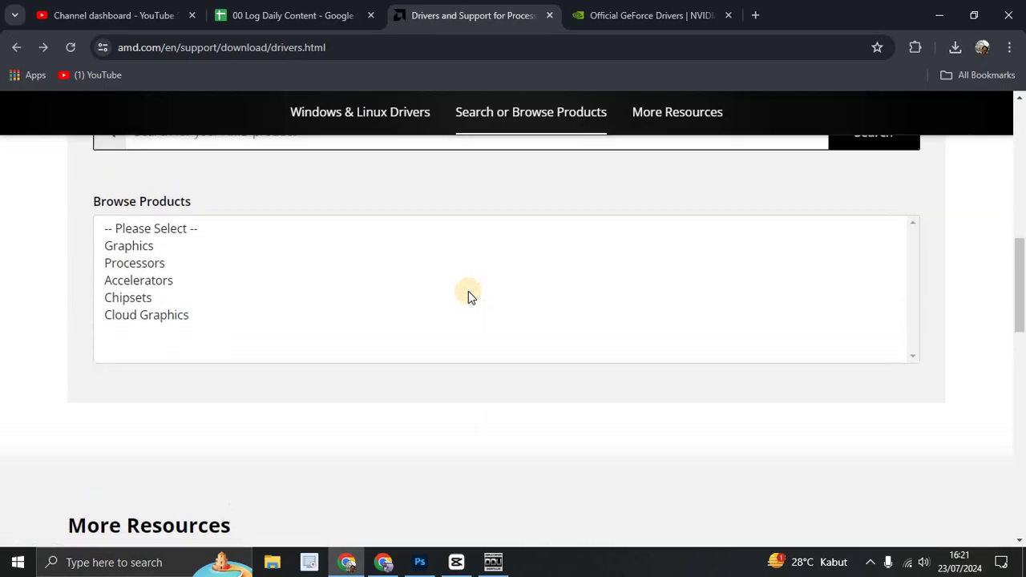
{"action": "scroll", "coordinate": [423, 321], "scroll_direction": "down", "scroll_amount": 1}
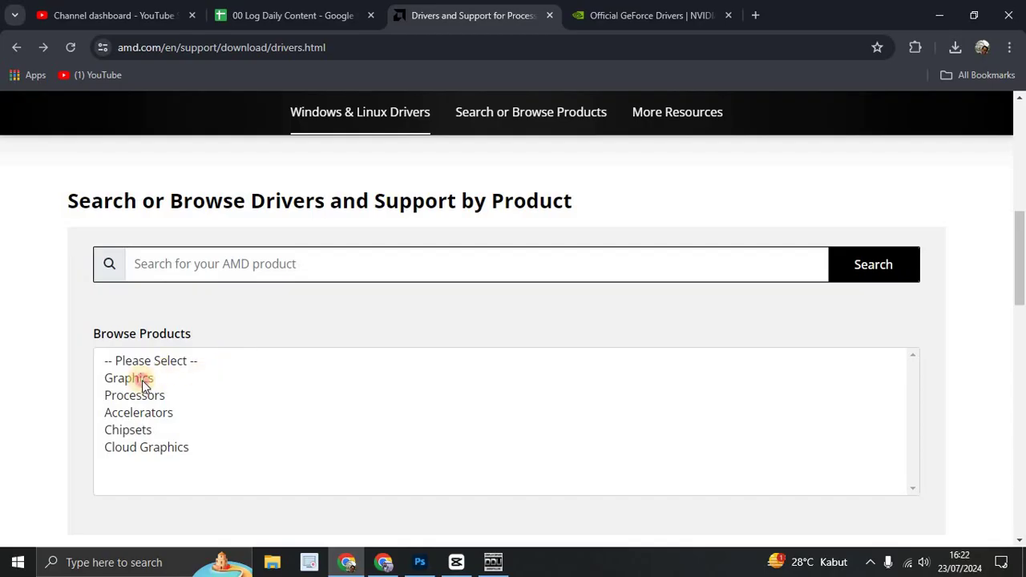
Set the product category to Processors and the product family to Ryzen.
{"action": "left_click", "coordinate": [142, 378]}
{"action": "left_click", "coordinate": [245, 375]}
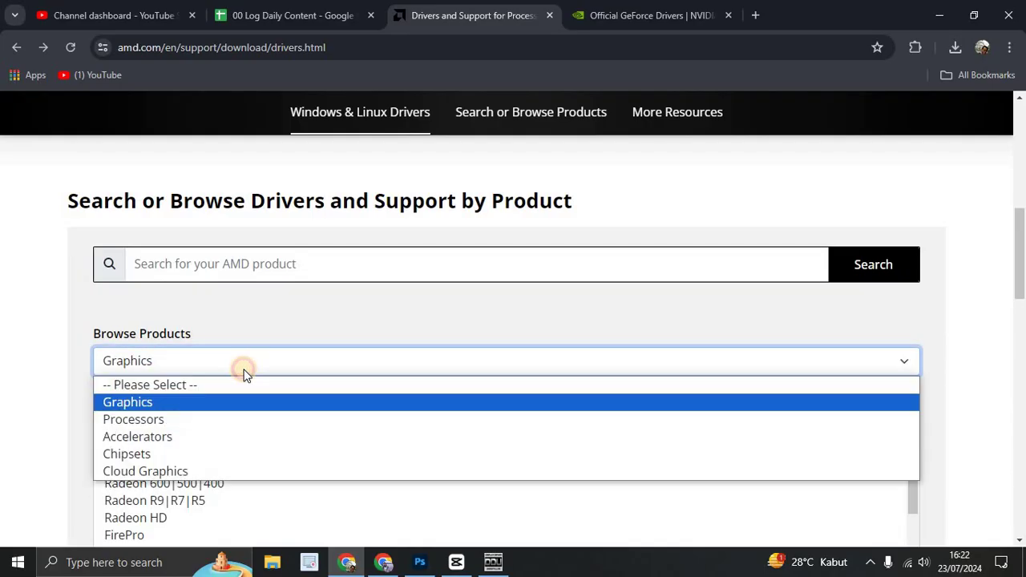
{"action": "left_click", "coordinate": [165, 419]}
{"action": "scroll", "coordinate": [257, 336], "scroll_direction": "down", "scroll_amount": 2}
{"action": "left_click", "coordinate": [128, 350]}
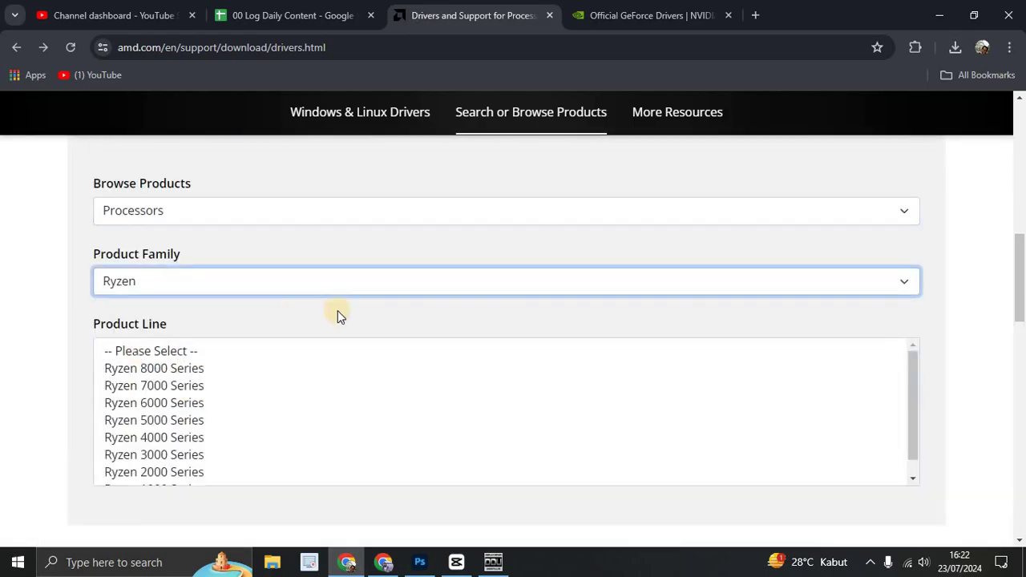
Choose the Ryzen 5000 Series product line and the AMD Ryzen 5 5600G model, and submit the selection.
{"action": "scroll", "coordinate": [180, 422], "scroll_direction": "down", "scroll_amount": 1}
{"action": "scroll", "coordinate": [181, 408], "scroll_direction": "up", "scroll_amount": 1}
{"action": "left_click", "coordinate": [190, 420]}
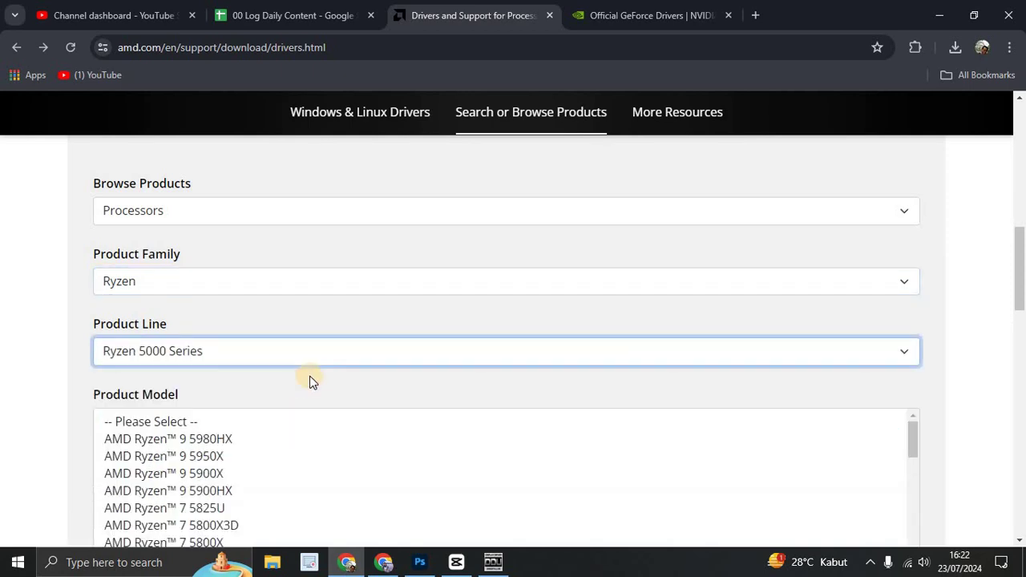
{"action": "scroll", "coordinate": [337, 361], "scroll_direction": "down", "scroll_amount": 2}
{"action": "scroll", "coordinate": [357, 338], "scroll_direction": "down", "scroll_amount": 5}
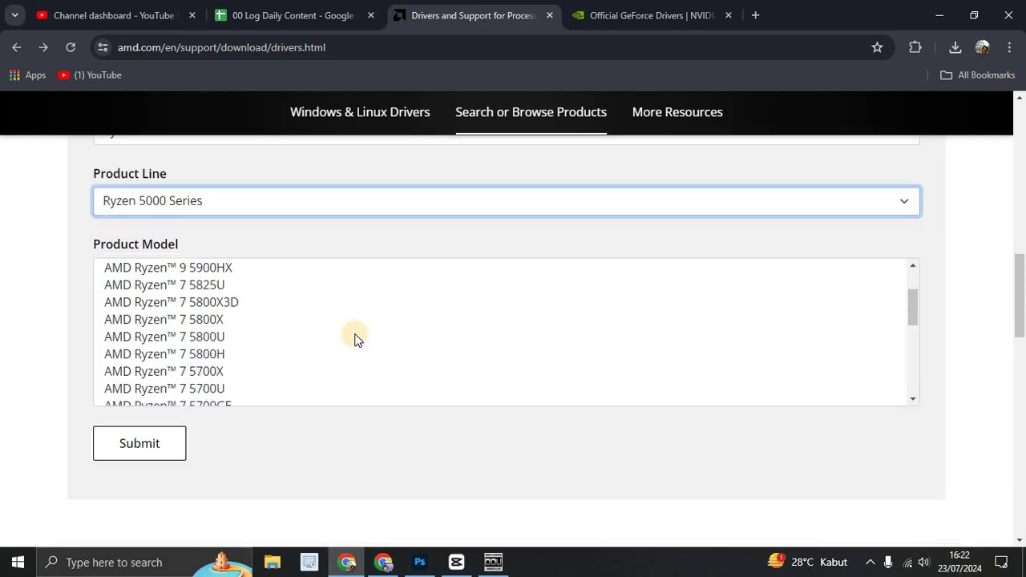
{"action": "scroll", "coordinate": [262, 345], "scroll_direction": "up", "scroll_amount": 2}
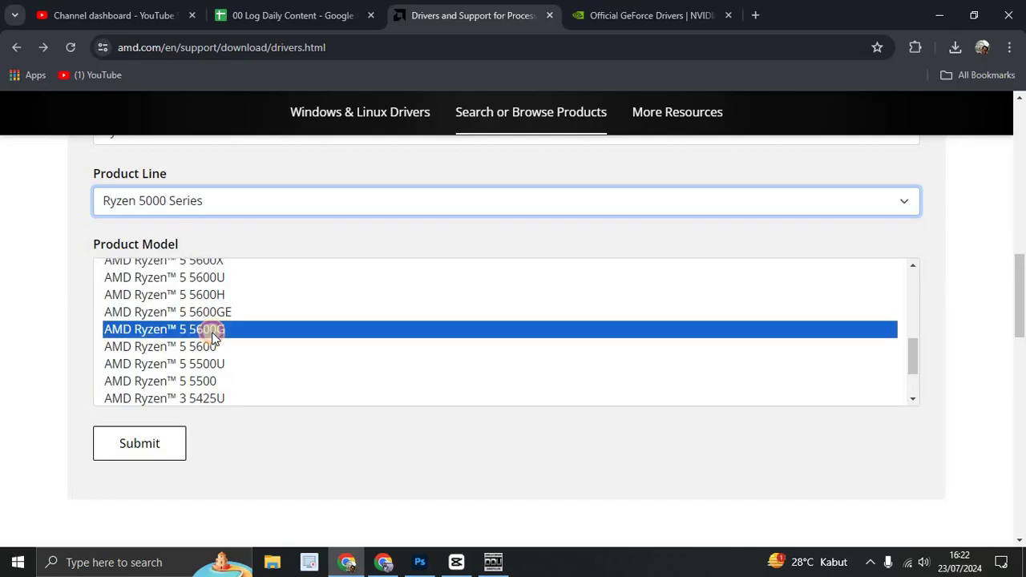
{"action": "left_click", "coordinate": [212, 330]}
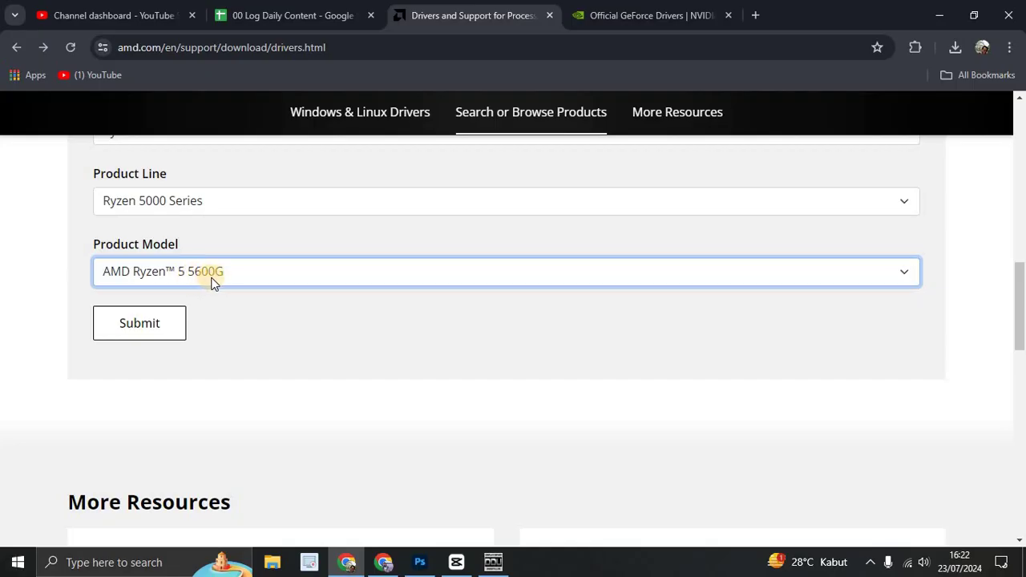
{"action": "left_click", "coordinate": [159, 332]}
Expand the Windows 11 - 64-Bit Edition driver list on the Ryzen 5 5600G support page.
{"action": "scroll", "coordinate": [454, 320], "scroll_direction": "down", "scroll_amount": 3}
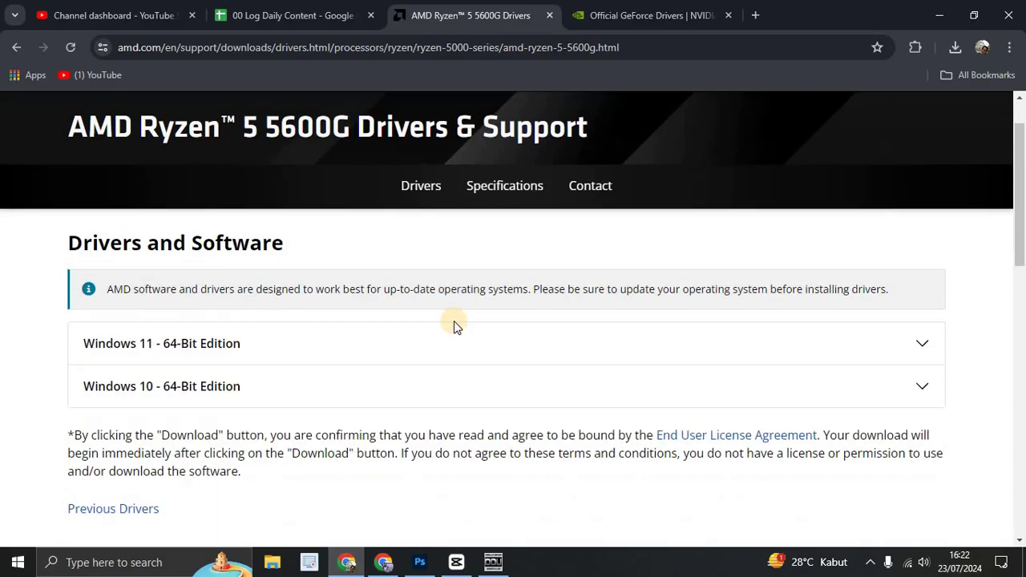
{"action": "left_click", "coordinate": [455, 298]}
{"action": "left_click", "coordinate": [481, 258]}
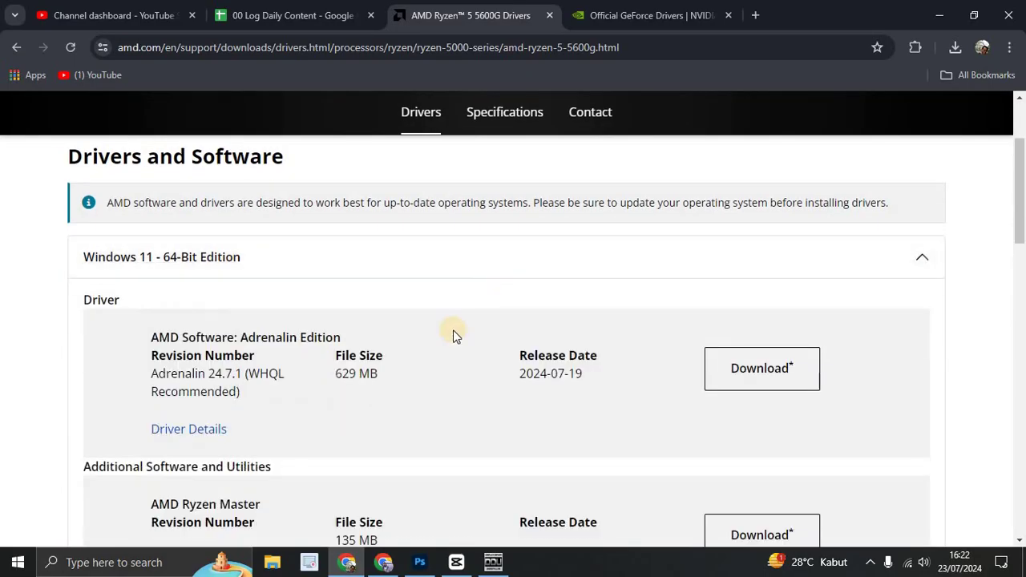
{"action": "scroll", "coordinate": [206, 307], "scroll_direction": "down", "scroll_amount": 1}
Check the revision number of the Adrenalin Edition driver offered for the Ryzen 5 5600G.
{"action": "left_click_drag", "start_coordinate": [263, 300], "coordinate": [255, 337]}
{"action": "left_click", "coordinate": [271, 325]}
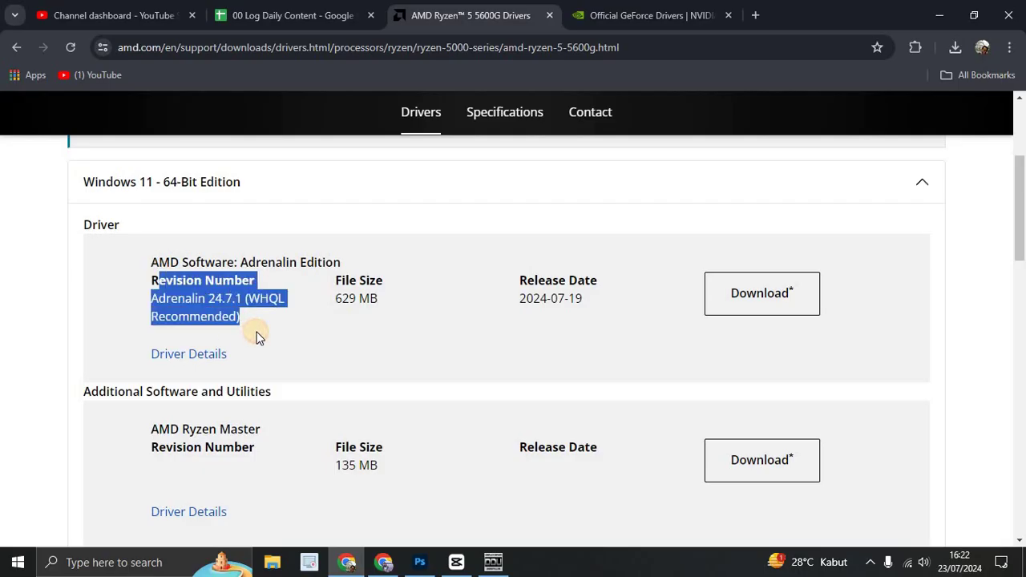
{"action": "left_click", "coordinate": [160, 299]}
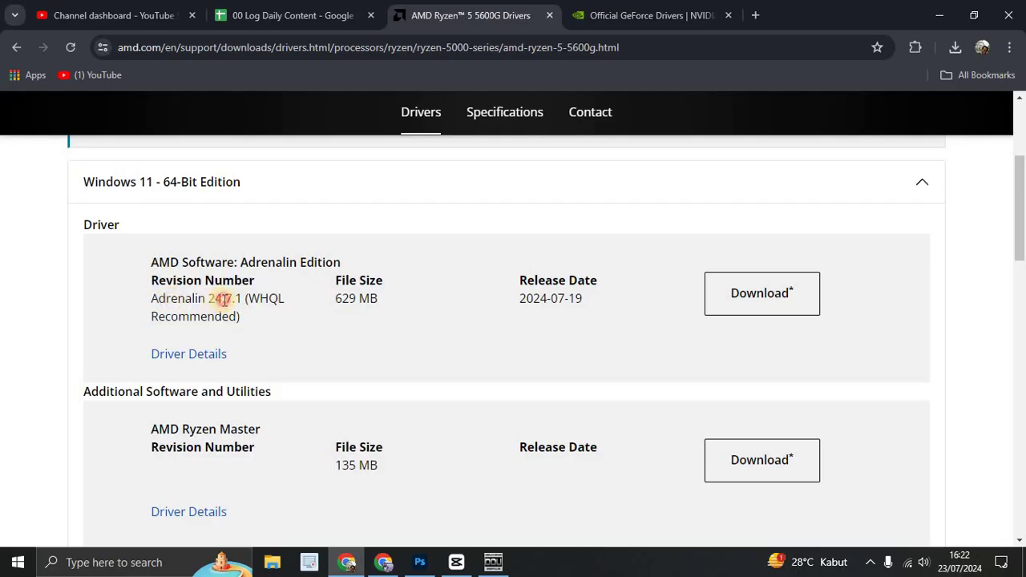
{"action": "left_click", "coordinate": [250, 303]}
Minimize the browser and refresh the desktop.
{"action": "left_click", "coordinate": [948, 10]}
{"action": "right_click", "coordinate": [607, 141]}
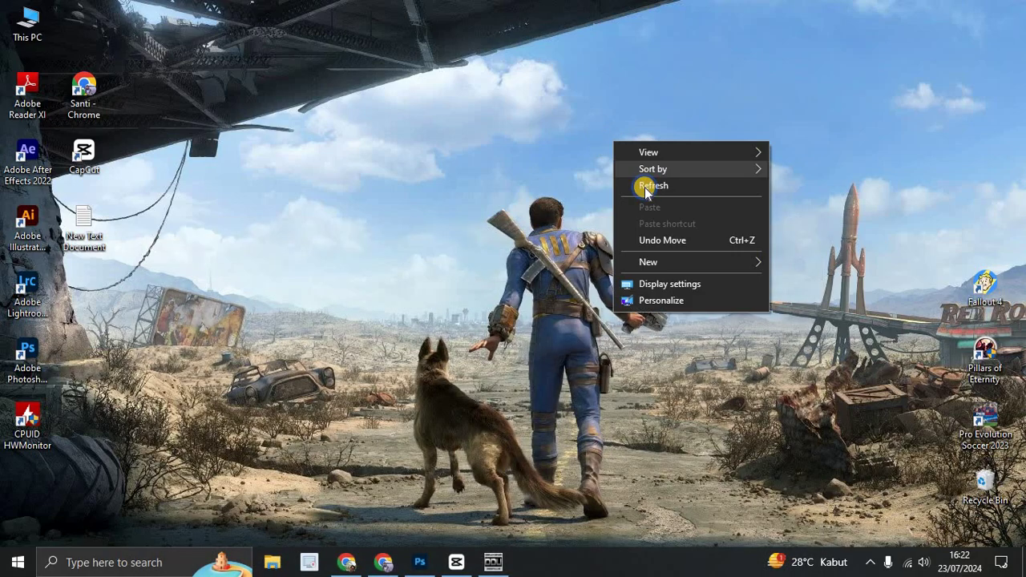
{"action": "left_click", "coordinate": [645, 186]}
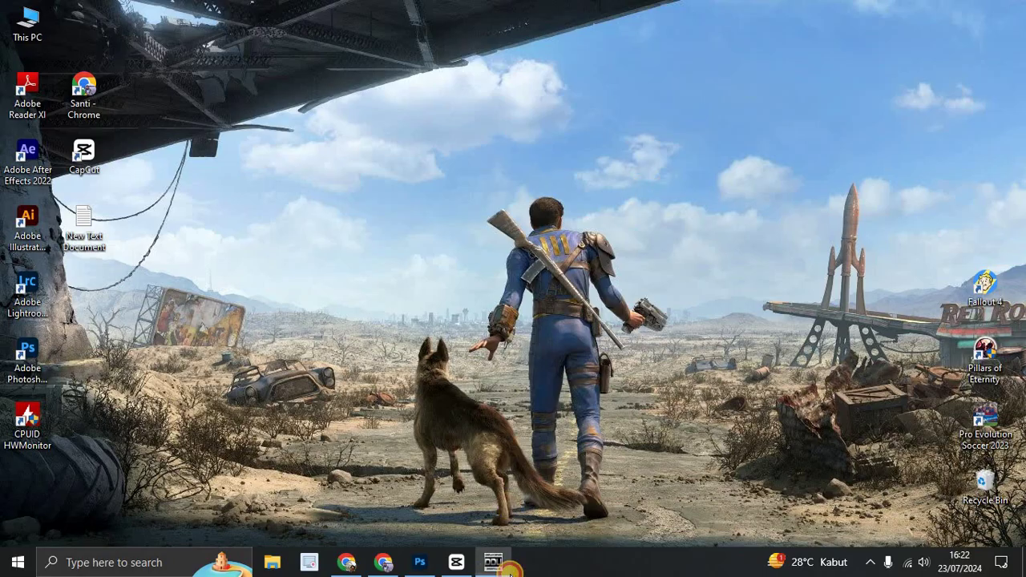
Bring up Display Driver Uninstaller and set the GPU vendor to NVIDIA.
{"action": "left_click", "coordinate": [505, 566]}
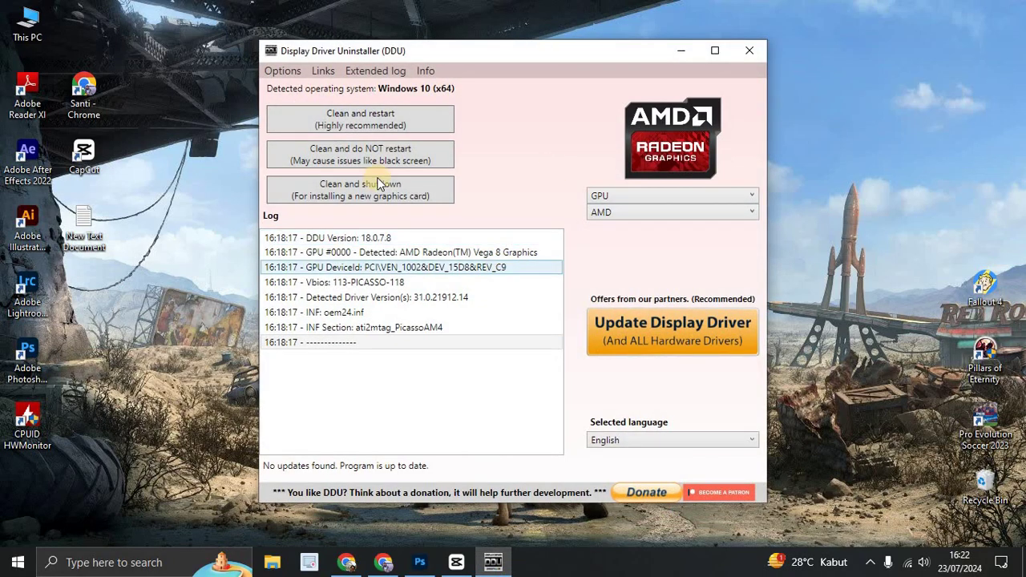
{"action": "left_click", "coordinate": [682, 211]}
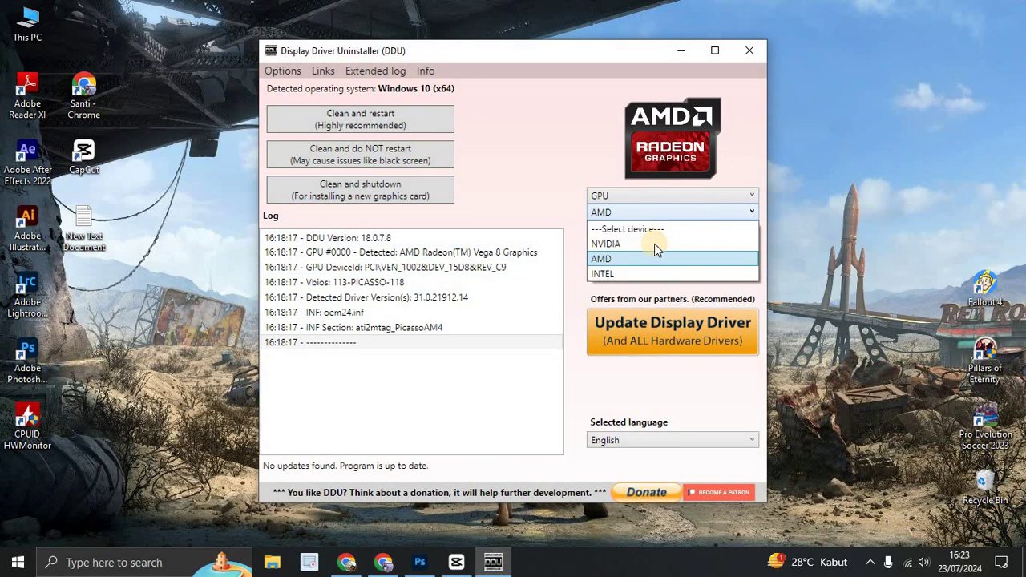
{"action": "left_click", "coordinate": [654, 242]}
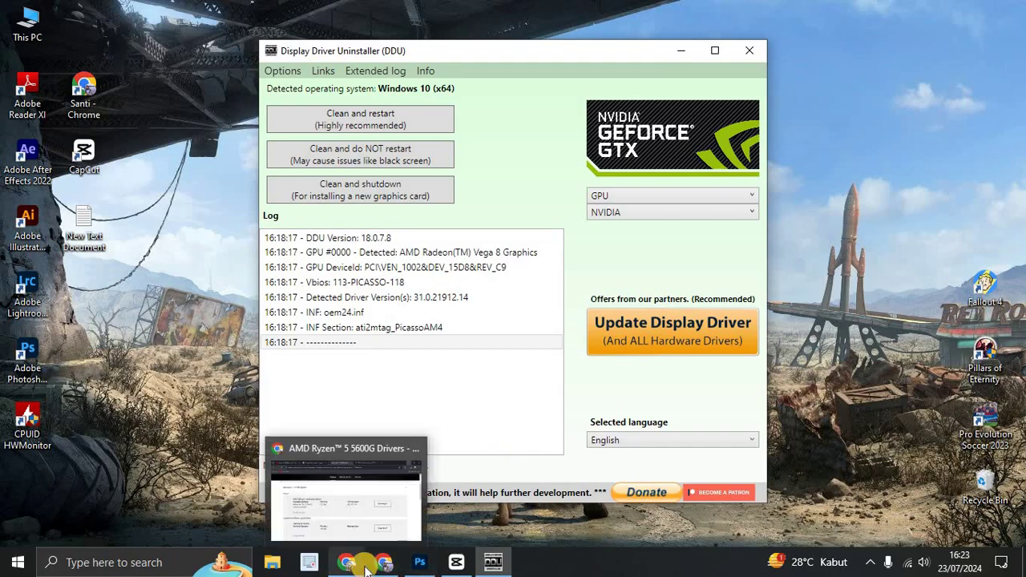
Switch to Chrome and review the Windows 11 driver entries on the AMD Ryzen 5 5600G support page.
{"action": "left_click", "coordinate": [365, 505]}
{"action": "scroll", "coordinate": [633, 312], "scroll_direction": "up", "scroll_amount": 2}
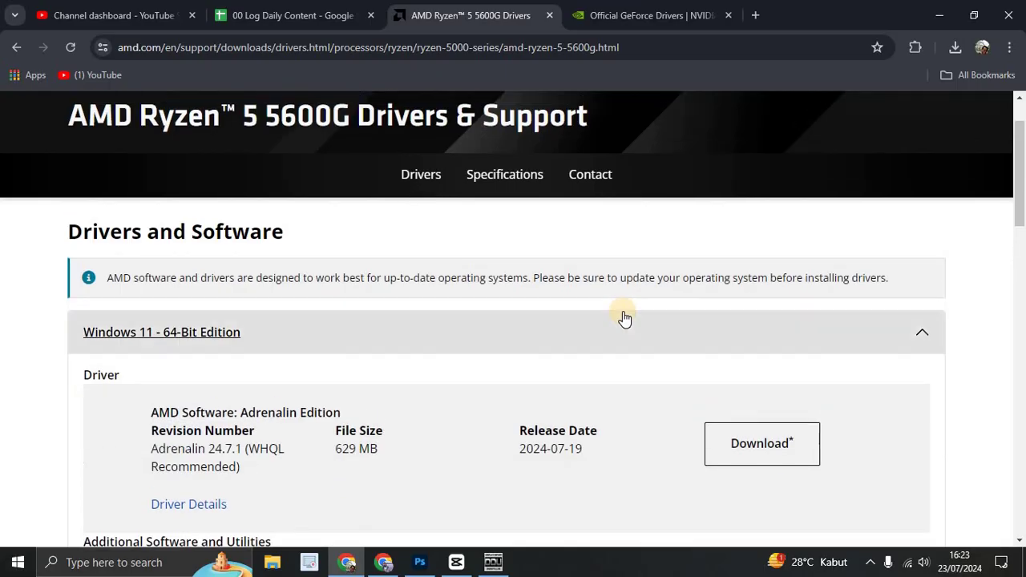
{"action": "scroll", "coordinate": [758, 335], "scroll_direction": "down", "scroll_amount": 2}
{"action": "scroll", "coordinate": [761, 336], "scroll_direction": "up", "scroll_amount": 2}
{"action": "scroll", "coordinate": [751, 336], "scroll_direction": "down", "scroll_amount": 2}
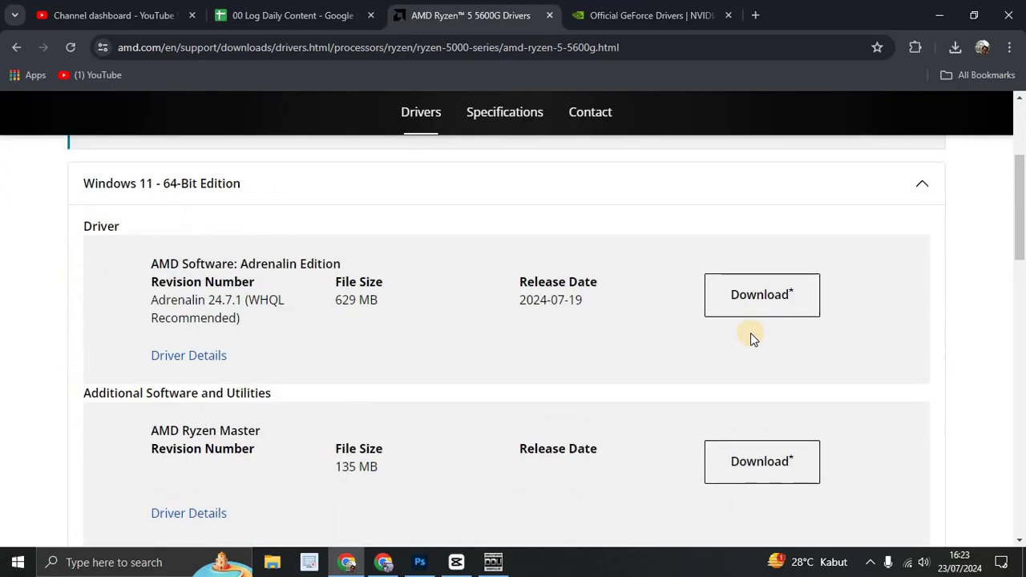
{"action": "scroll", "coordinate": [750, 337], "scroll_direction": "up", "scroll_amount": 3}
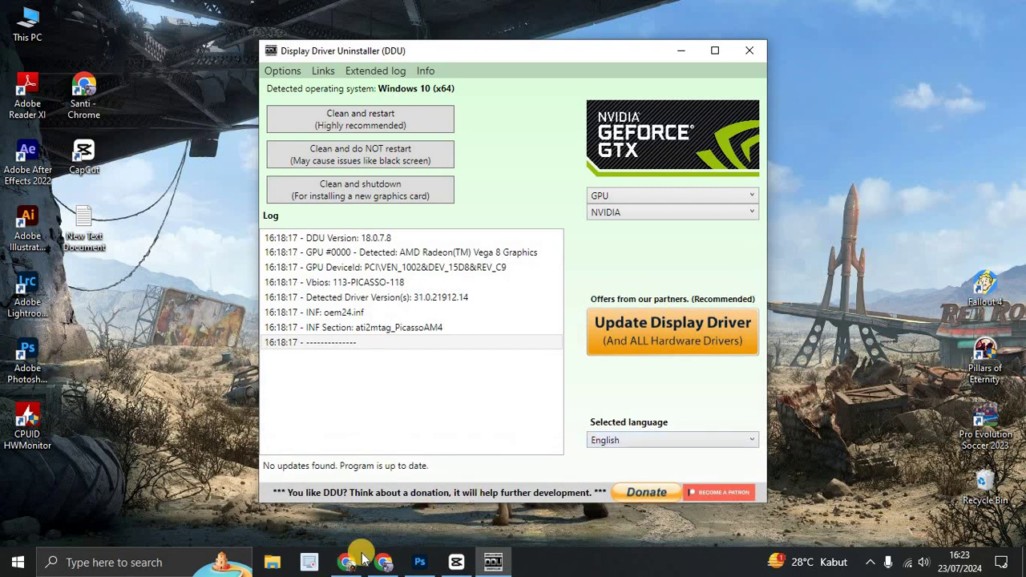
Set the GPU vendor to AMD in Display Driver Uninstaller, and review its cleanup options without changing them.
{"action": "left_click", "coordinate": [686, 213]}
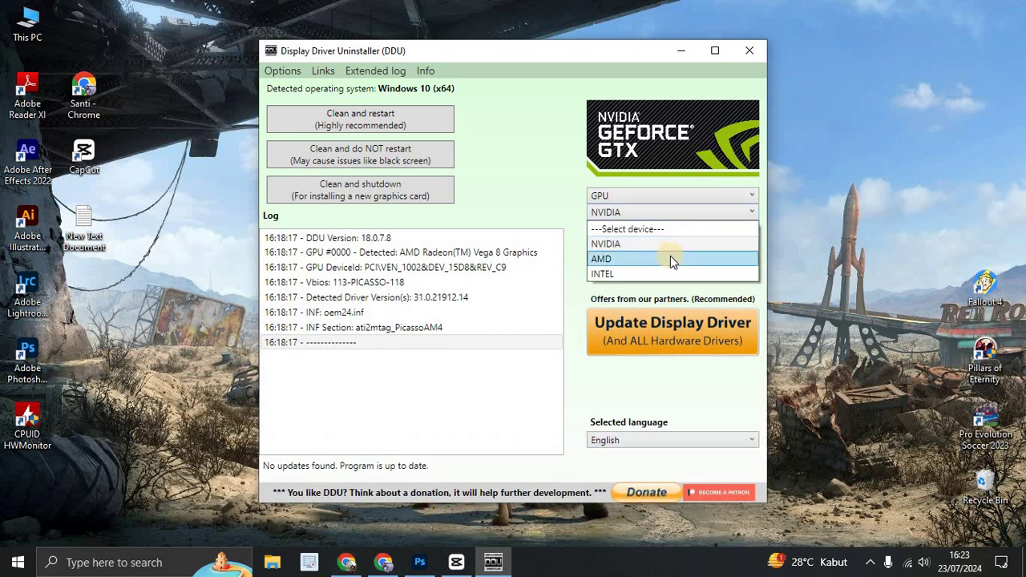
{"action": "left_click", "coordinate": [670, 258]}
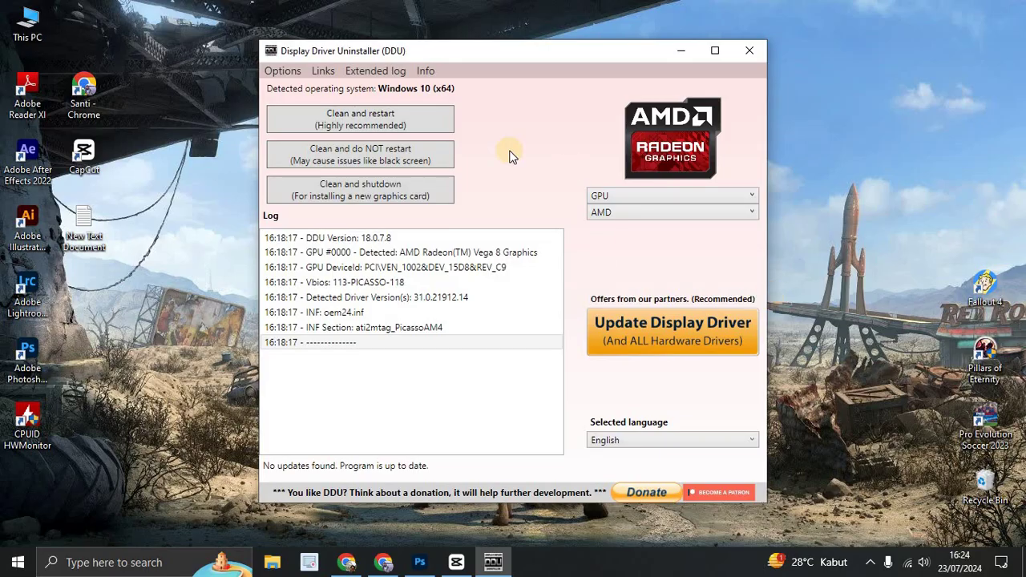
{"action": "left_click", "coordinate": [283, 70]}
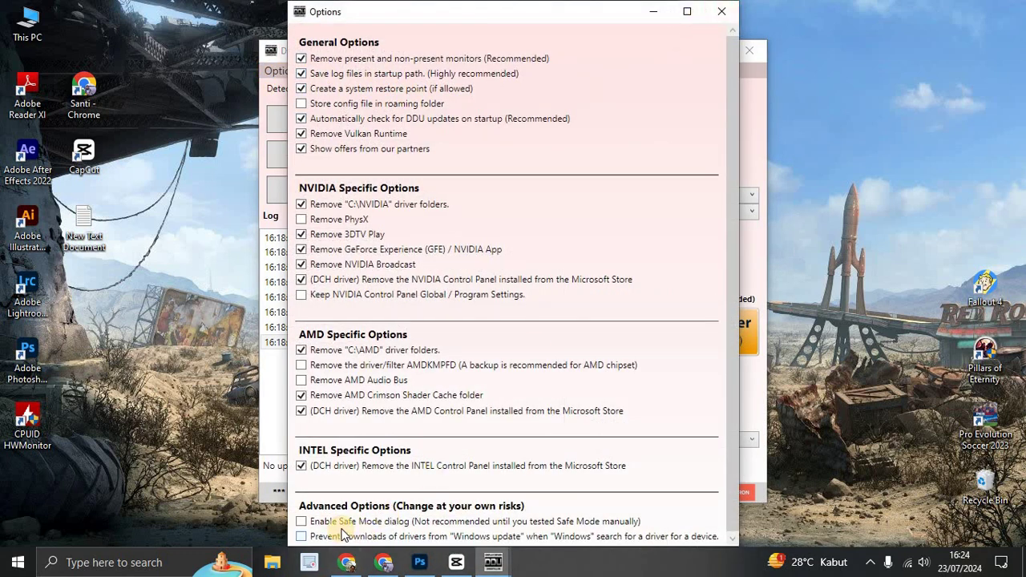
{"action": "left_click", "coordinate": [723, 11]}
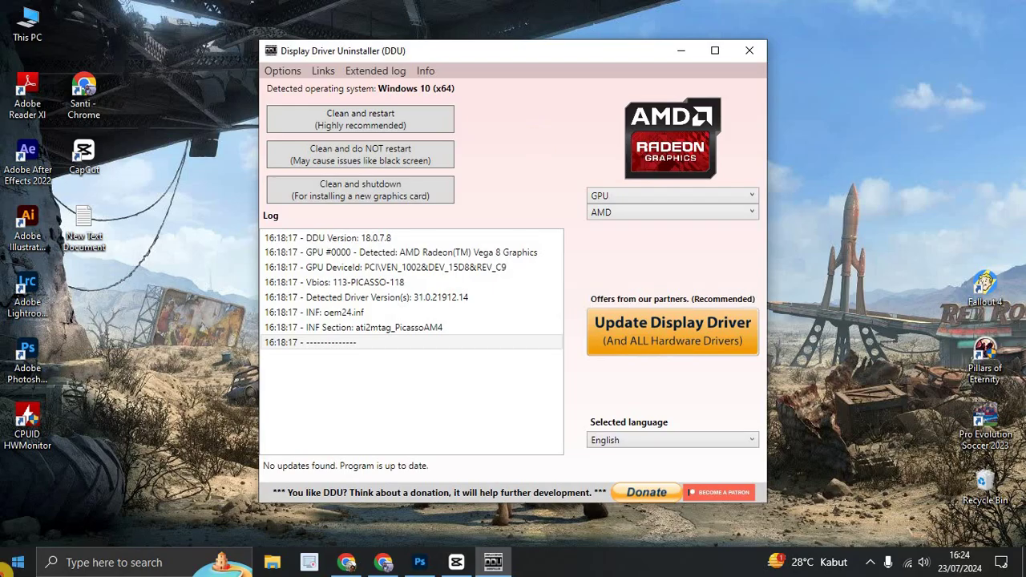
Look at where the Windows power options are without choosing one, and refresh the desktop.
{"action": "left_click", "coordinate": [18, 562]}
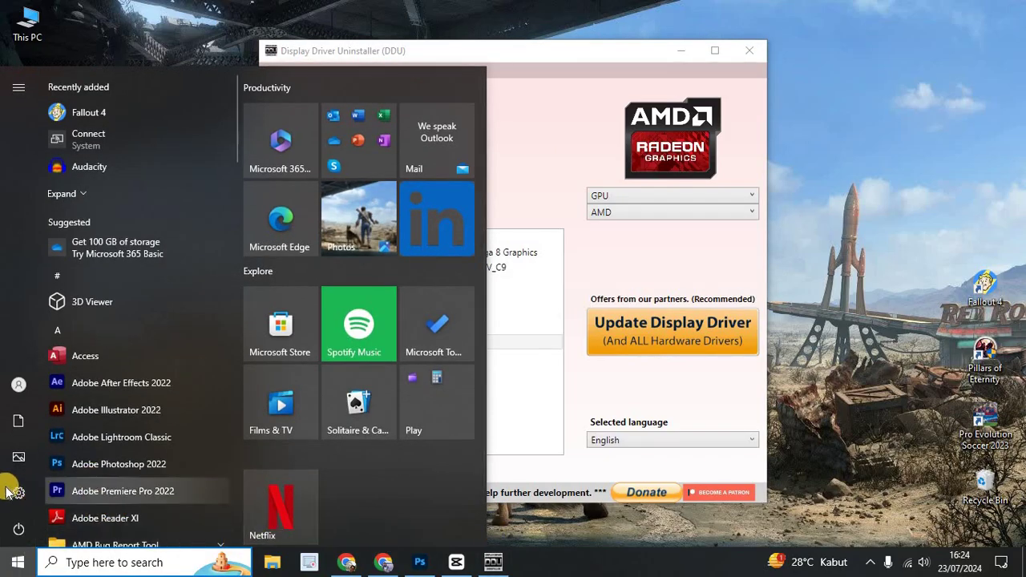
{"action": "mouse_move", "coordinate": [78, 476]}
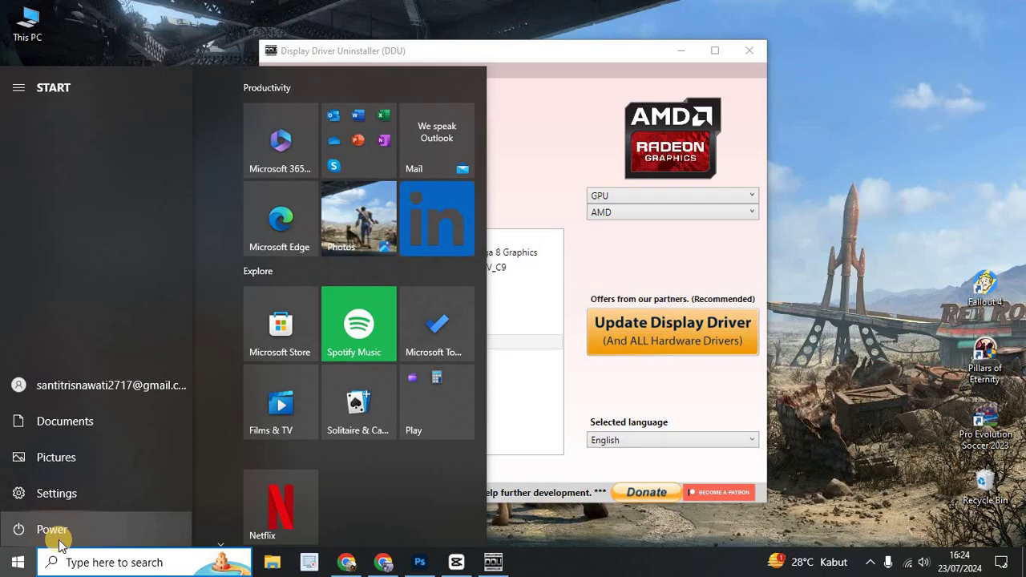
{"action": "left_click", "coordinate": [890, 228]}
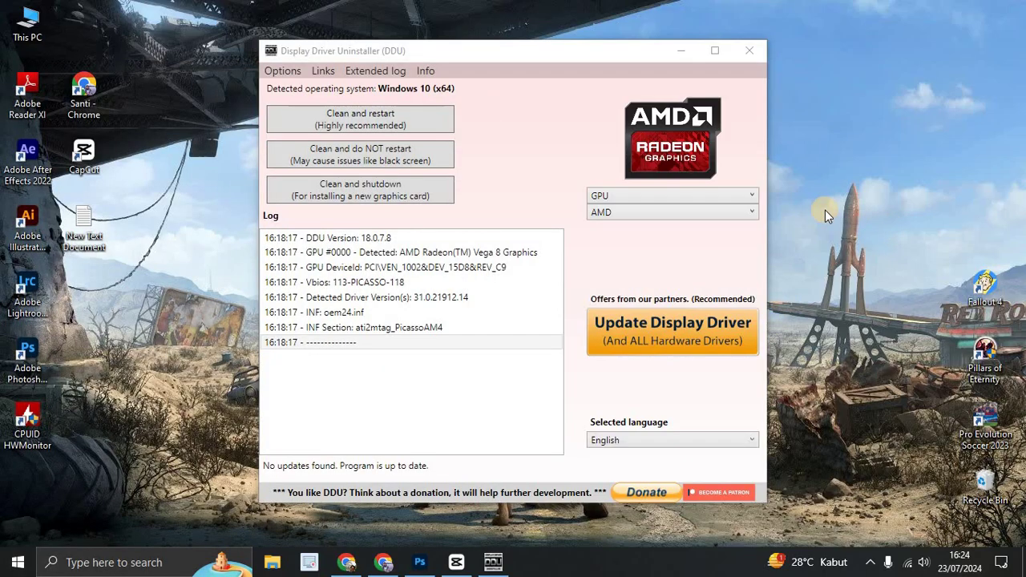
{"action": "right_click", "coordinate": [824, 210]}
{"action": "left_click", "coordinate": [840, 255]}
Switch to Chrome to review the Adrenalin Edition download for the Ryzen 5 5600G, and minimize the browser.
{"action": "left_click", "coordinate": [353, 560]}
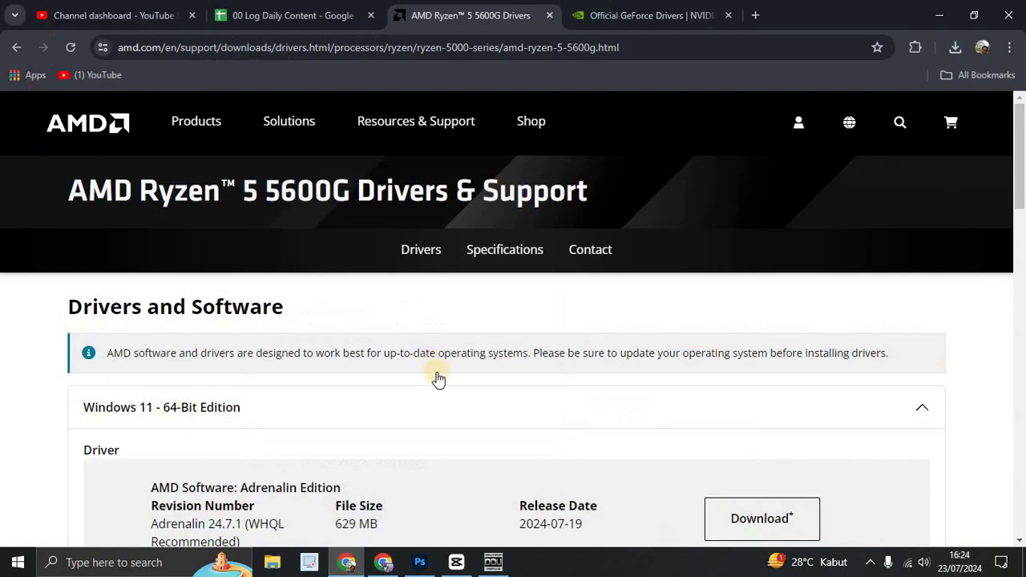
{"action": "scroll", "coordinate": [440, 382], "scroll_direction": "down", "scroll_amount": 3}
{"action": "scroll", "coordinate": [617, 404], "scroll_direction": "down", "scroll_amount": 2}
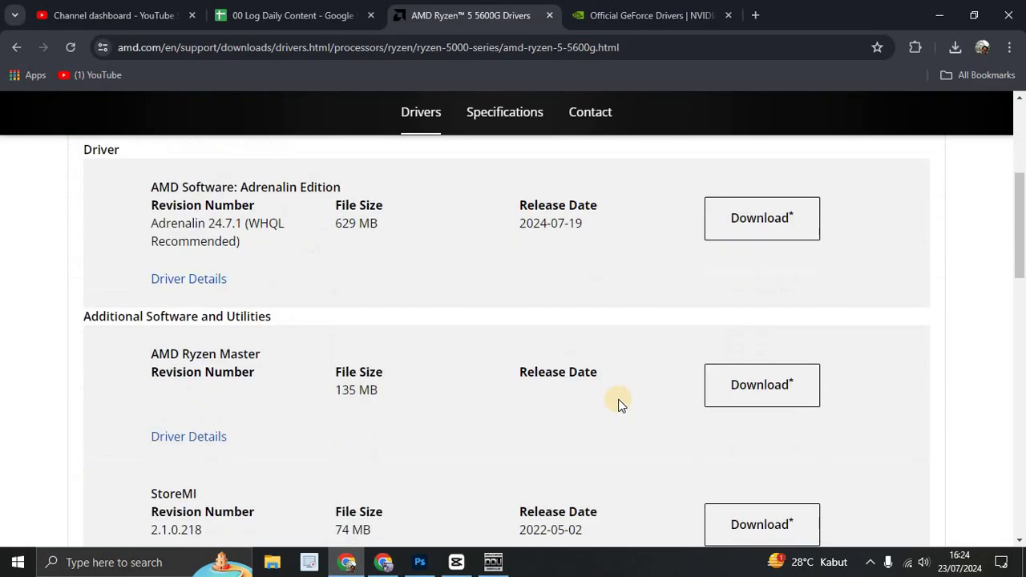
{"action": "scroll", "coordinate": [616, 403], "scroll_direction": "up", "scroll_amount": 4}
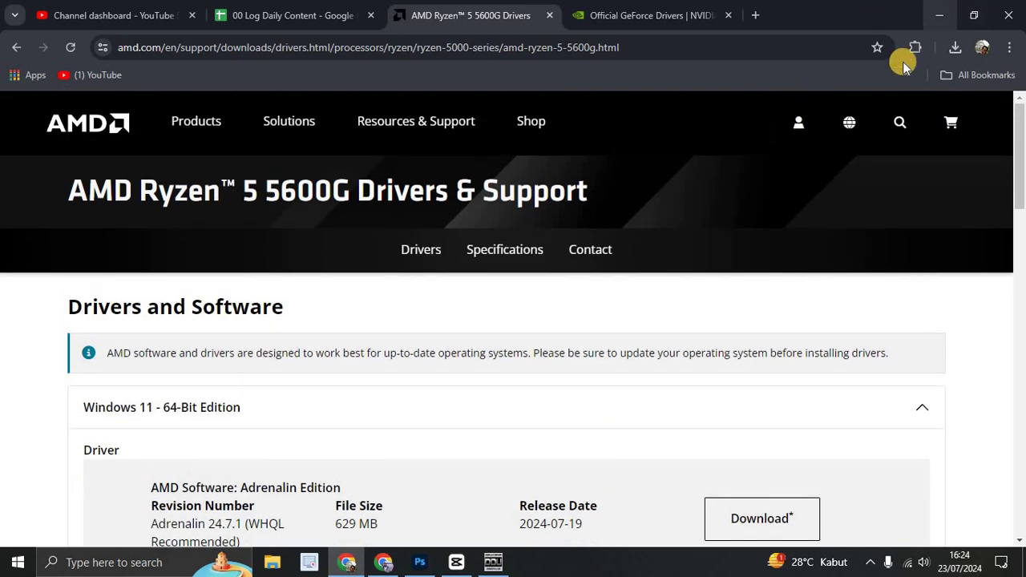
{"action": "left_click", "coordinate": [940, 15]}
Open the AMD Software application running in the background and close Display Driver Uninstaller.
{"action": "left_click", "coordinate": [870, 562]}
{"action": "left_click", "coordinate": [841, 501]}
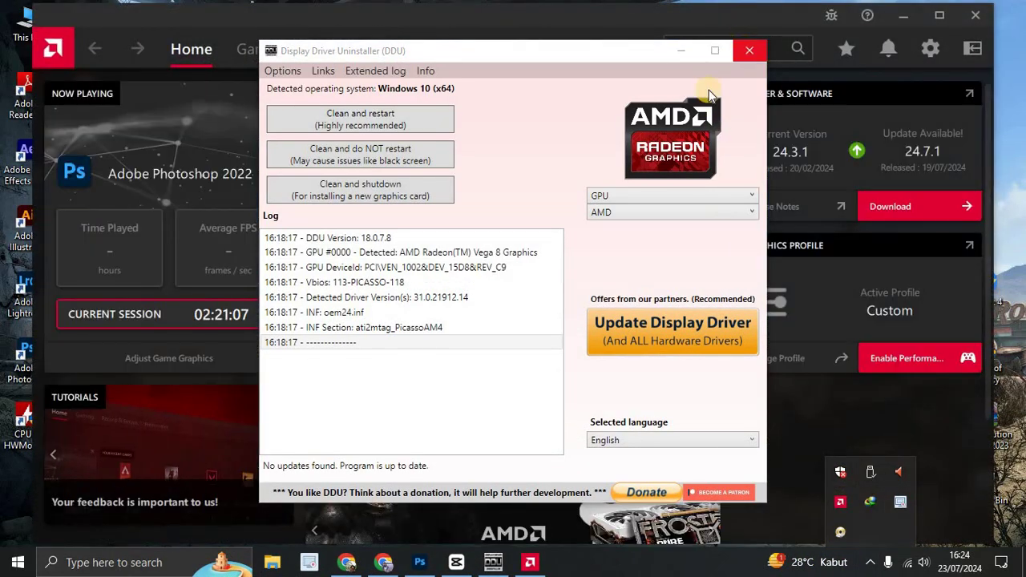
{"action": "left_click", "coordinate": [750, 51]}
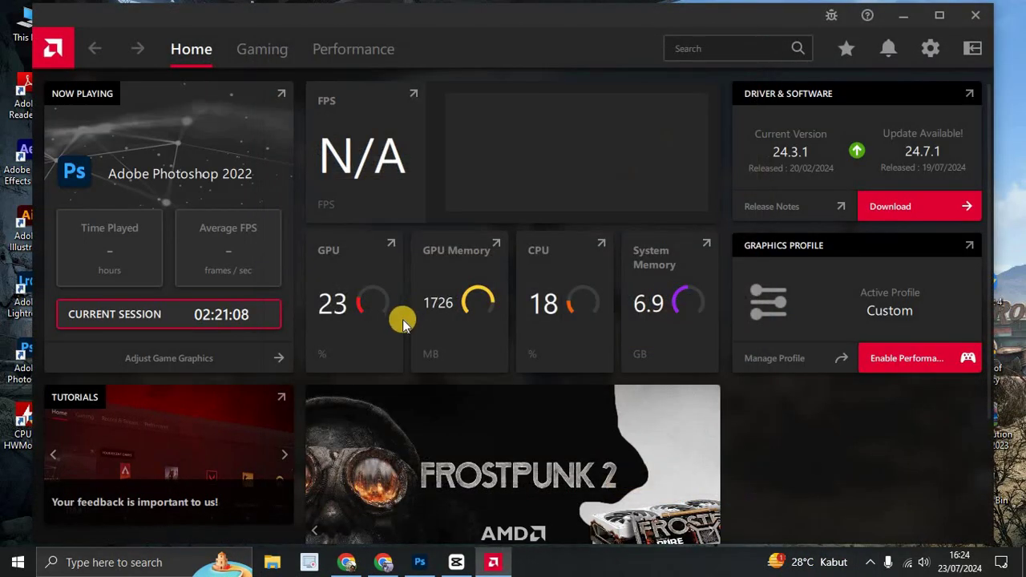
Look through the Home and Gaming pages of AMD Software, and open the Performance metrics.
{"action": "scroll", "coordinate": [401, 321], "scroll_direction": "down", "scroll_amount": 3}
{"action": "scroll", "coordinate": [516, 412], "scroll_direction": "up", "scroll_amount": 3}
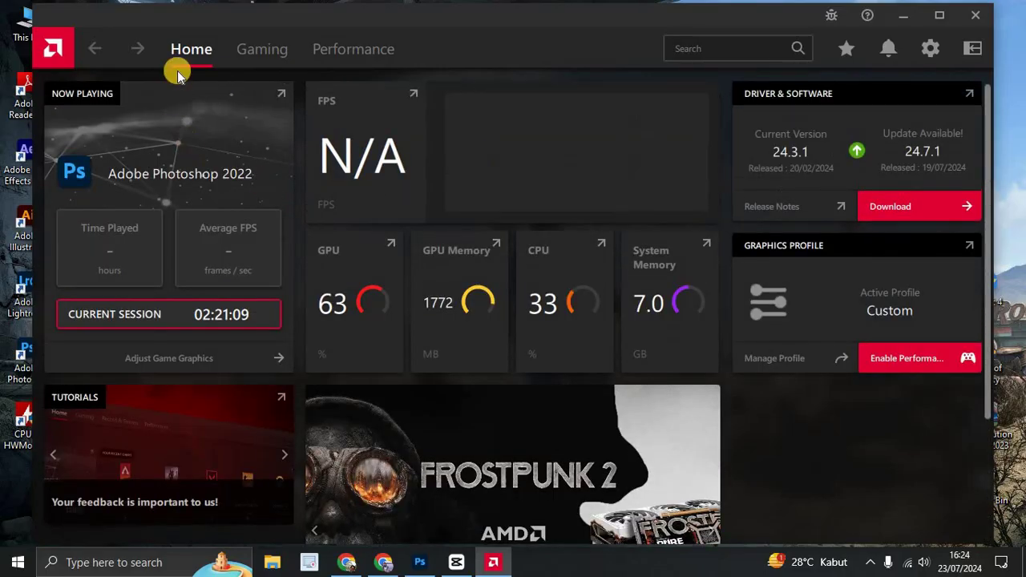
{"action": "left_click", "coordinate": [289, 48]}
{"action": "left_click", "coordinate": [350, 59]}
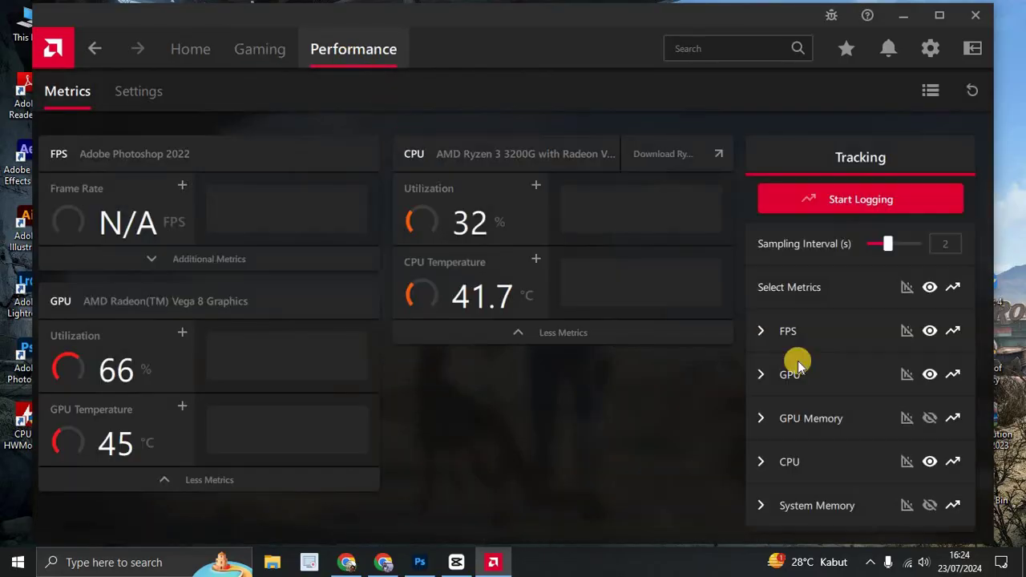